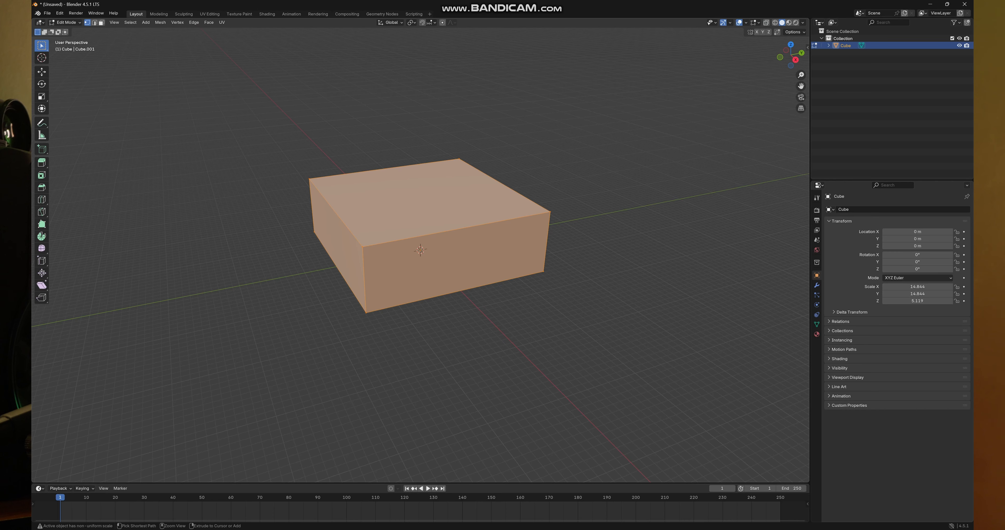
- Divide the box into an eight-by-eight grid by adding seven centred loop cuts in each horizontal direction
key("ctrl+r")
scroll(429, 231, "up", 6)
left_click(430, 231)
right_click(429, 231)
key("ctrl+r")
scroll(421, 226, "up", 2)
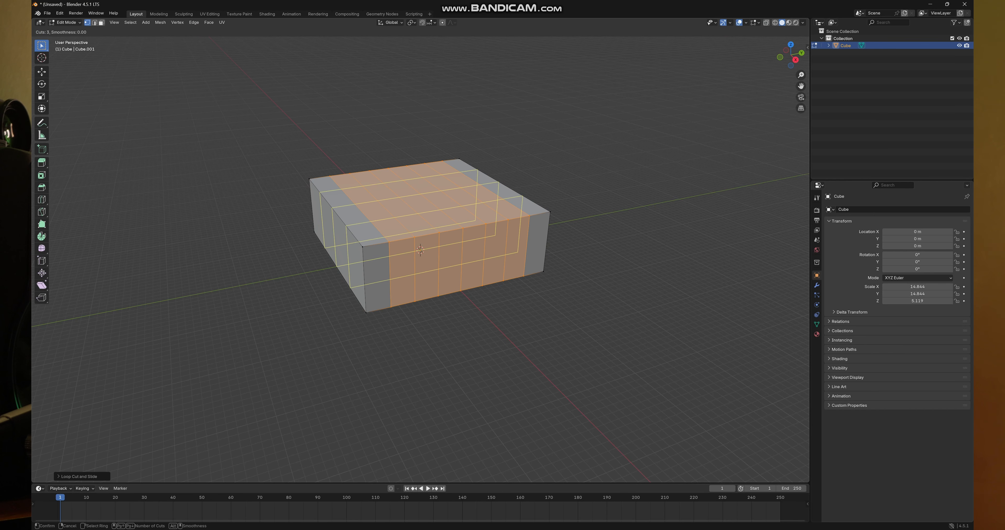
scroll(422, 227, "up", 4)
left_click(422, 226)
right_click(422, 227)
- Add three evenly spaced horizontal loop cuts around the sides of the box
key("ctrl+r")
scroll(420, 250, "up", 8)
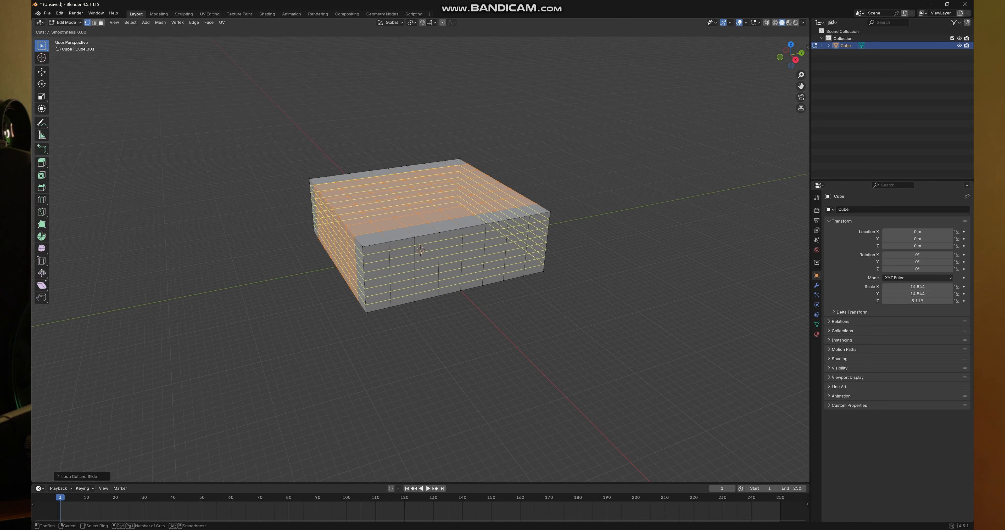
scroll(420, 250, "down", 11)
left_click(420, 250)
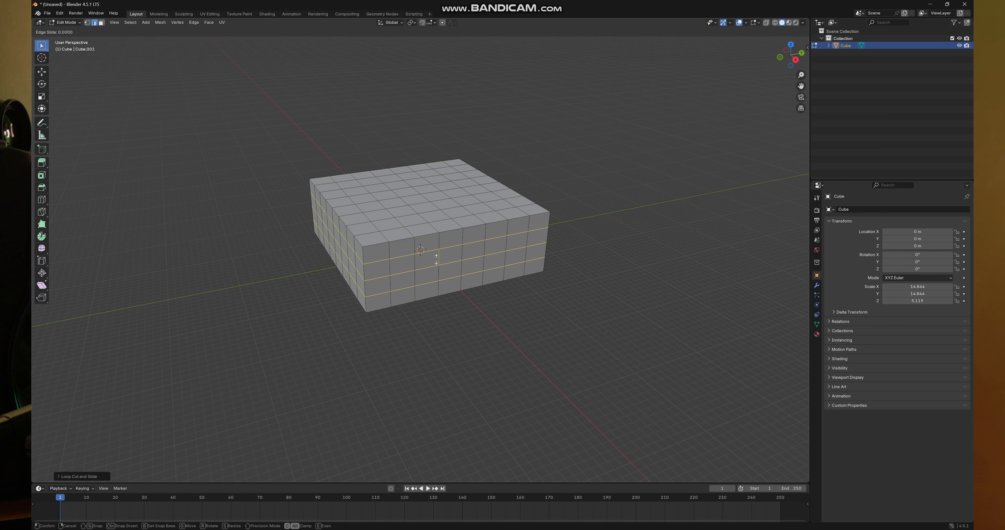
right_click(420, 250)
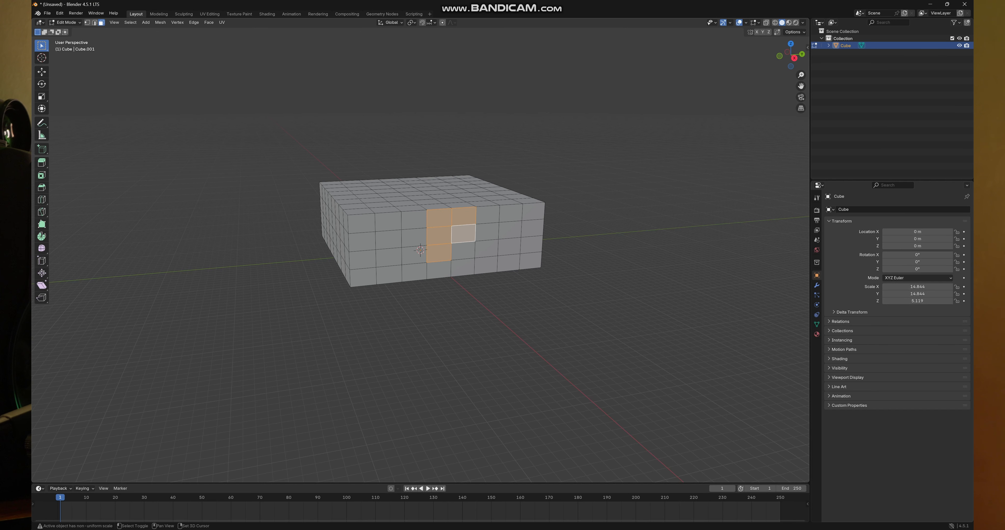
- Delete a two-wide, three-high block of faces from the upper front wall and a two-by-two block from the middle of the adjacent wall
key("x")
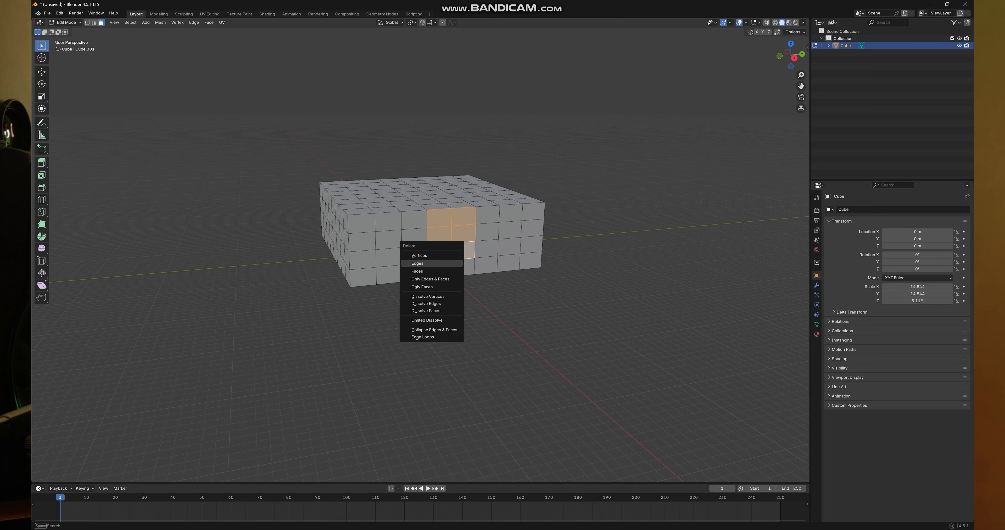
left_click(418, 271)
scroll(417, 271, "up", 4)
left_click_drag(417, 272, 371, 273)
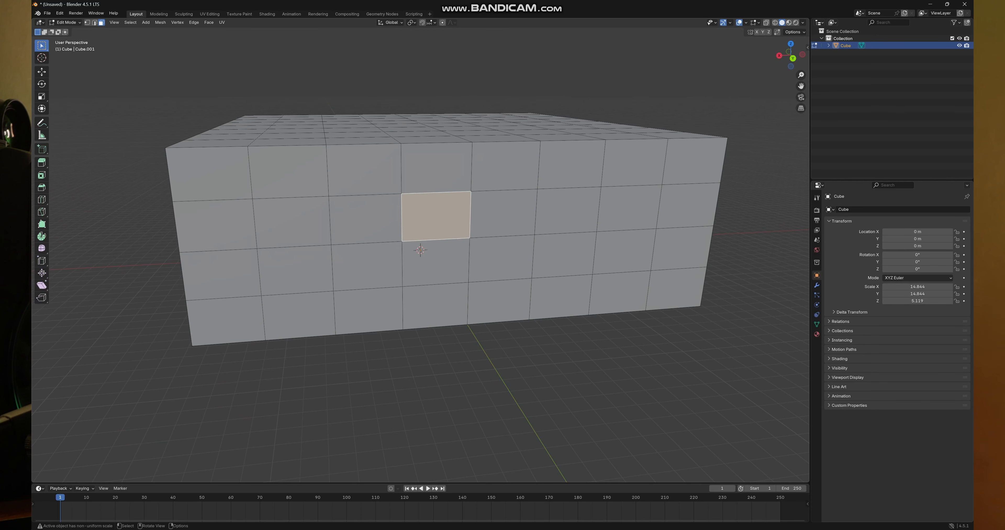
scroll(420, 250, "down", 5)
key("x")
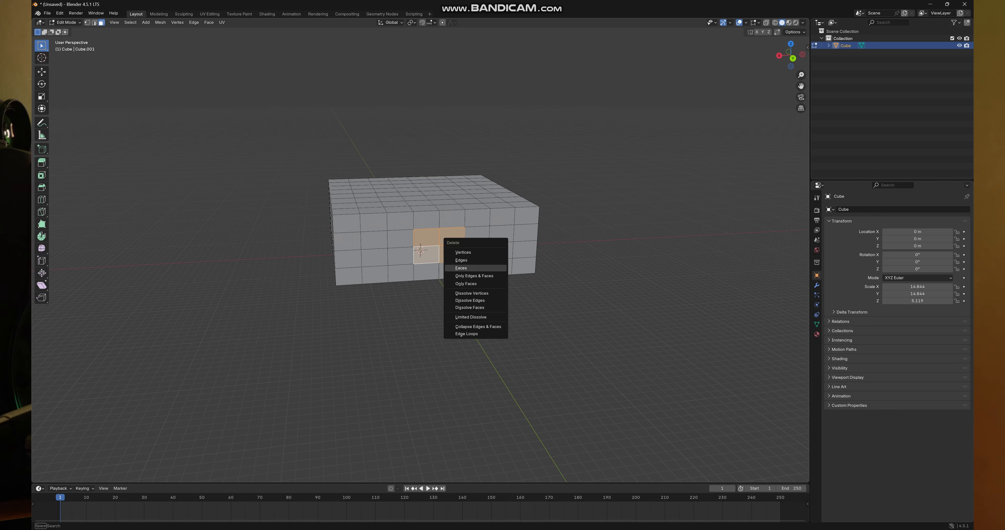
key("f")
- Cut a doorway into another wall by deleting its two-wide, three-high block of faces at the bottom centre
scroll(420, 250, "up", 5)
left_click_drag(420, 250, 351, 248)
scroll(404, 260, "down", 4)
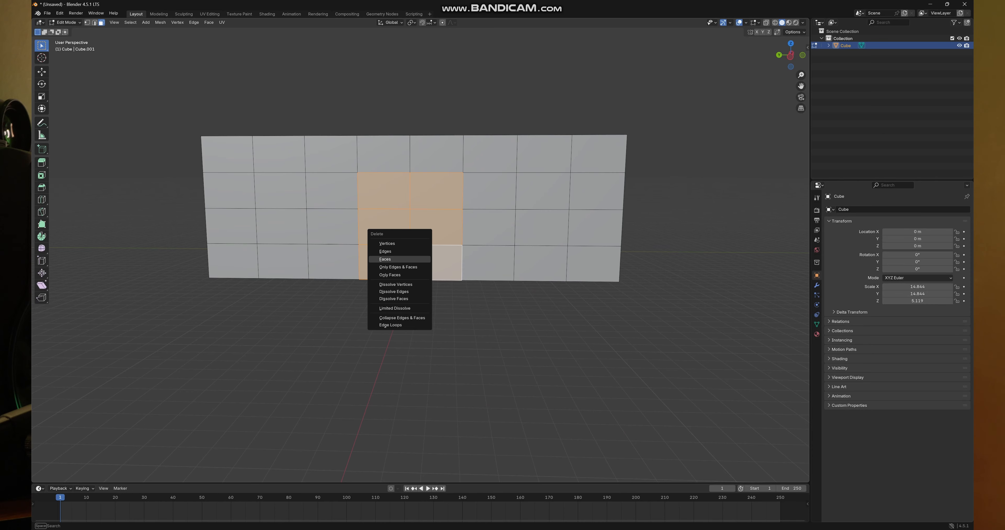
scroll(420, 250, "up", 8)
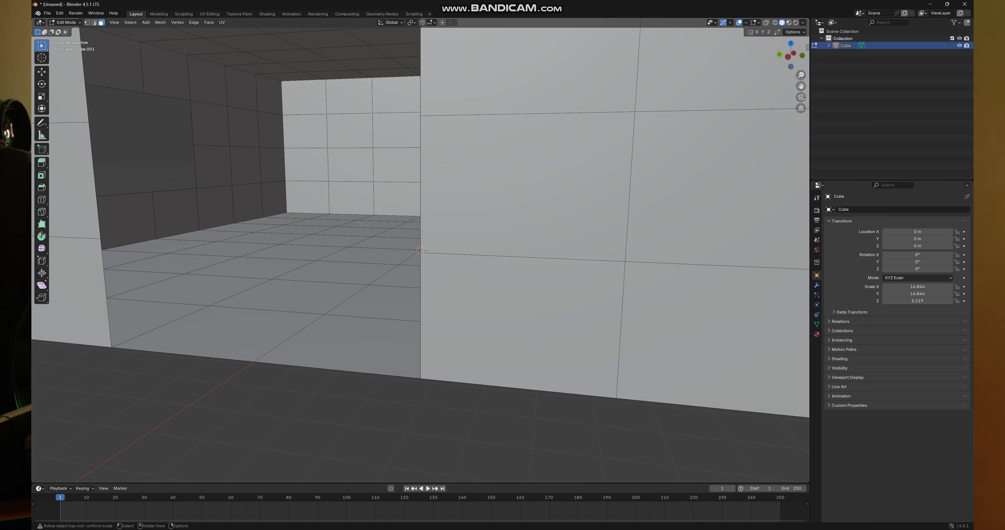
- Examine the room's interior through the openings and its underside from different angles
left_click_drag(420, 250, 679, 292)
scroll(420, 250, "down", 3)
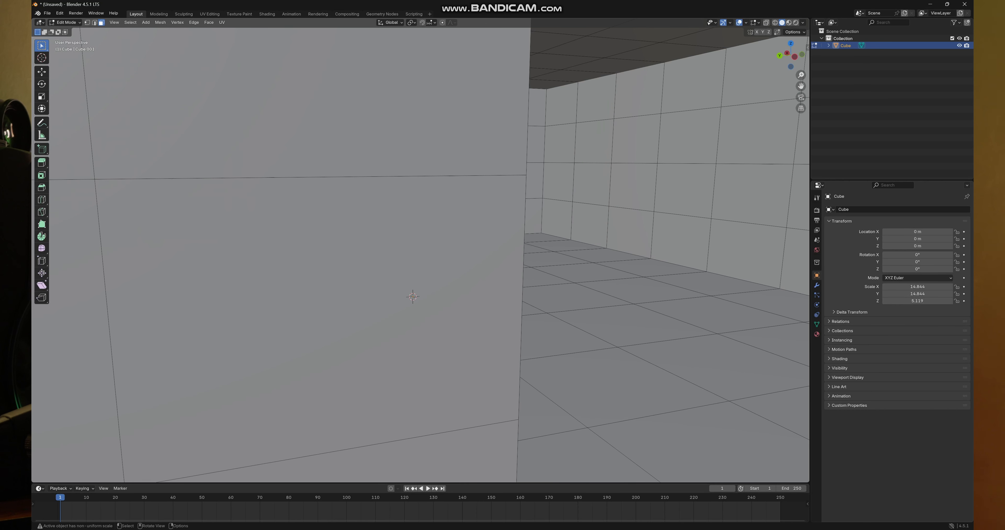
scroll(420, 250, "down", 8)
left_click_drag(420, 250, 383, 235)
left_click_drag(424, 276, 411, 278)
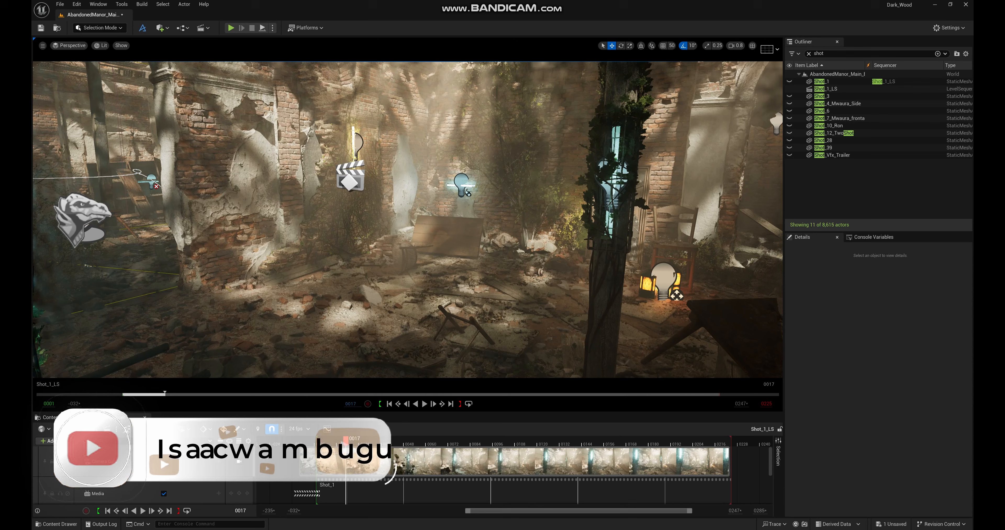
- Switch to the Unreal Editor and fly through the ruined manor set to examine its columns, lights, lantern and debris
key("w")
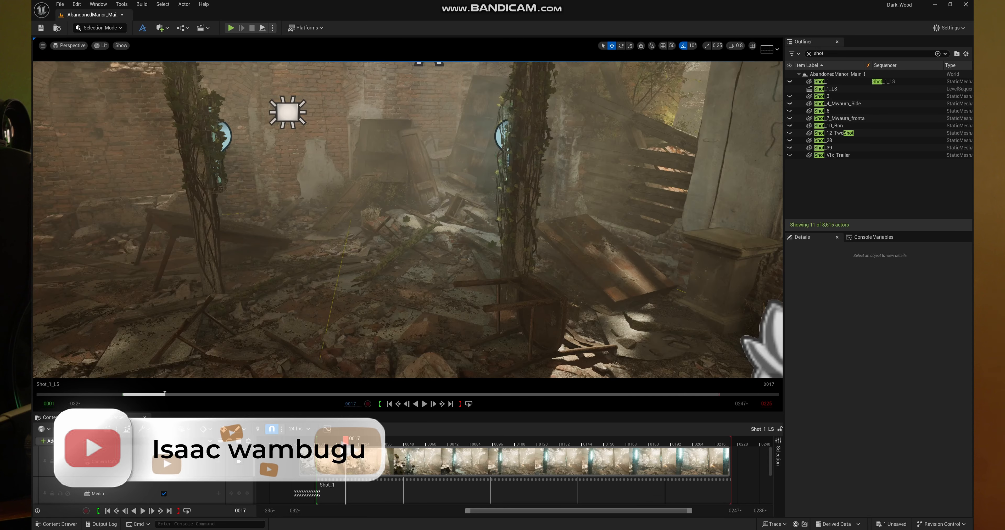
key("w")
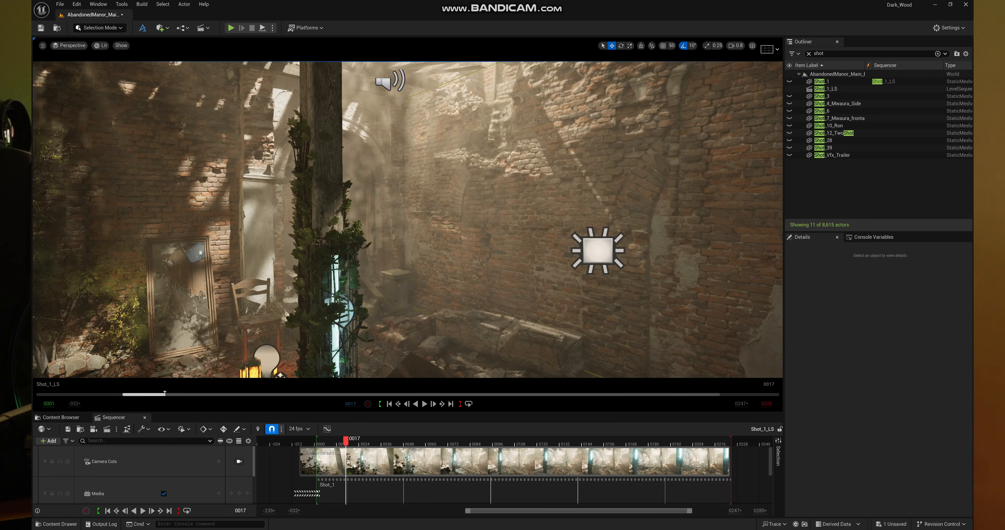
key("w")
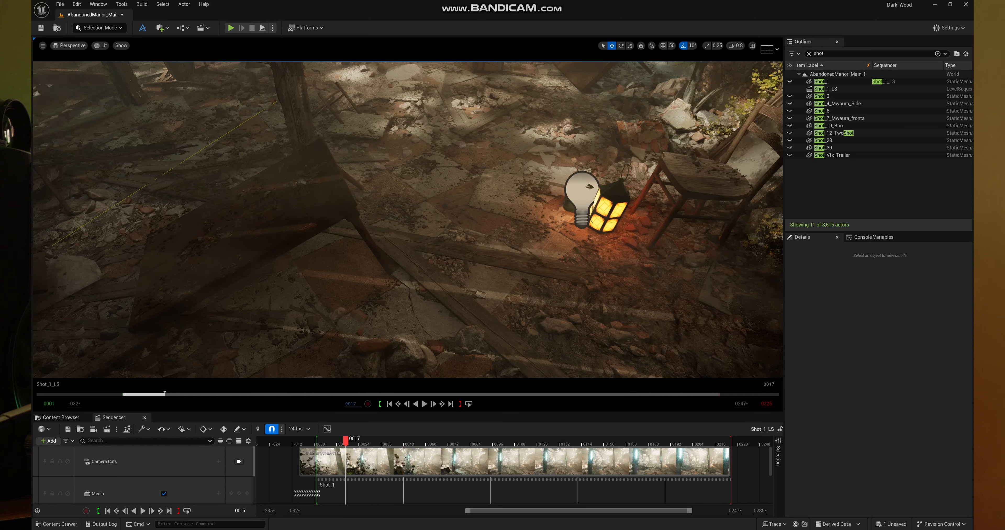
key("w")
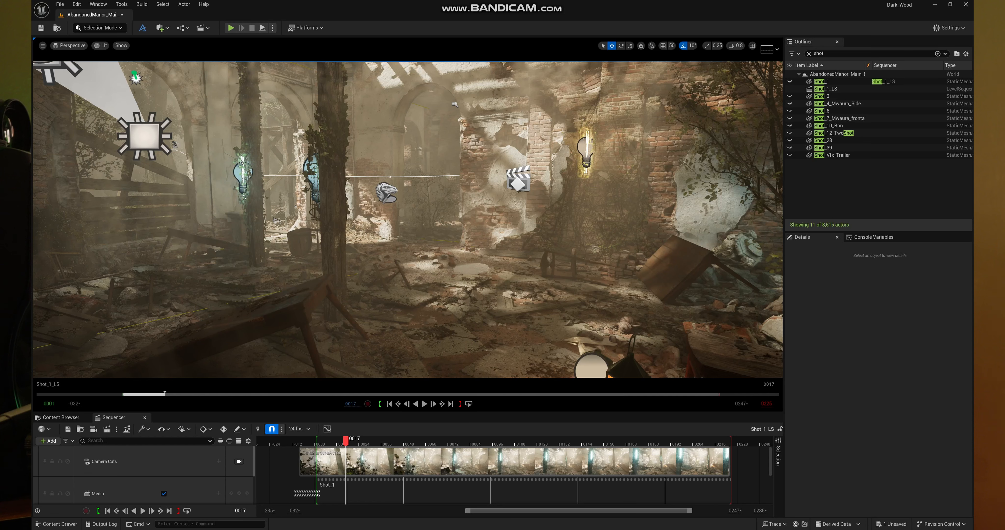
key("w")
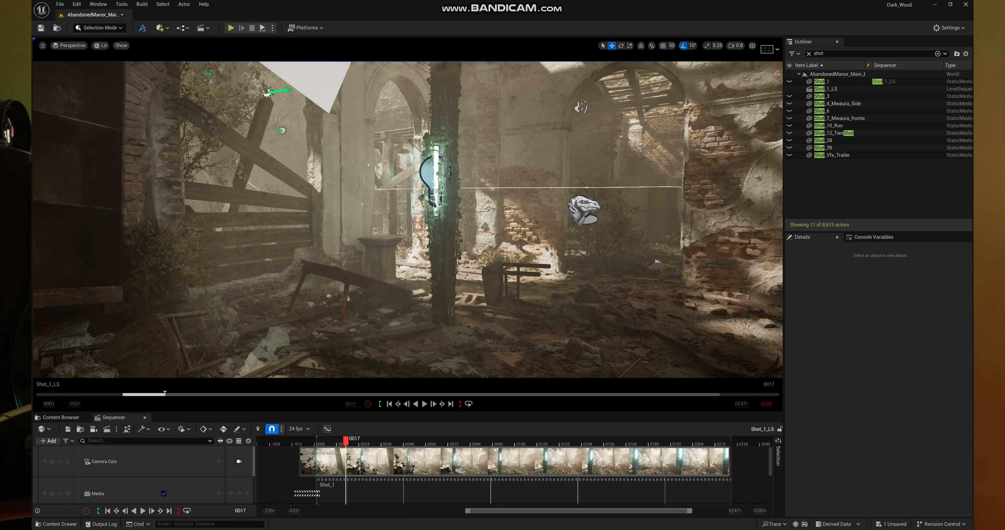
key("s")
key("w")
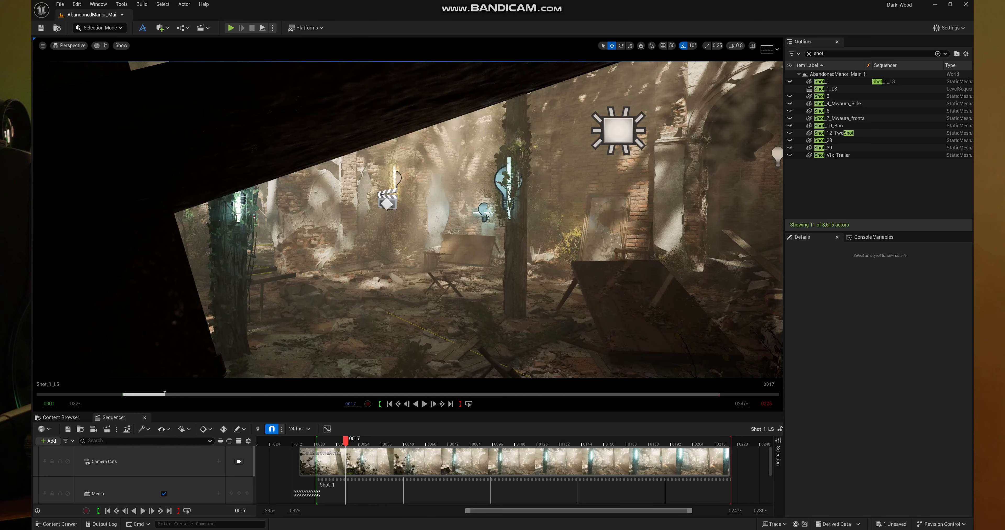
key("a")
key("a")
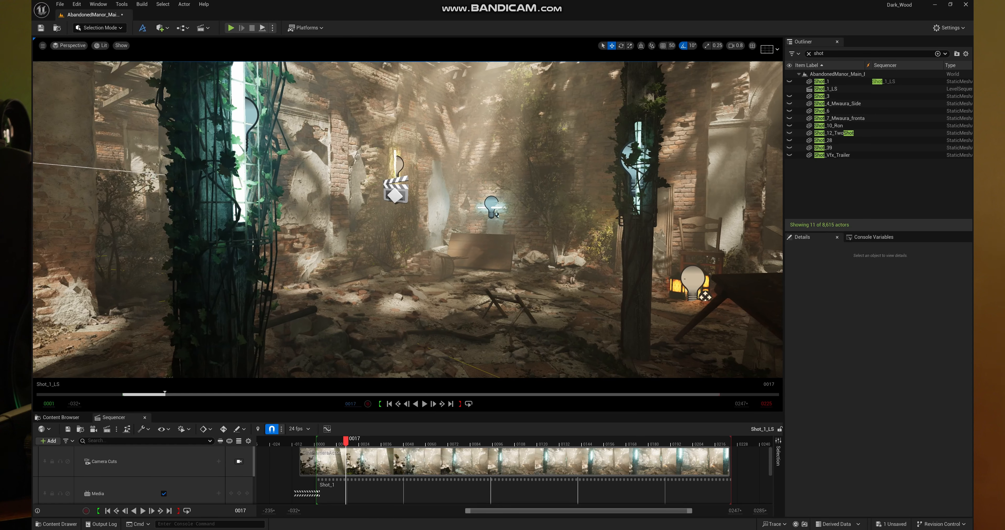
key("w")
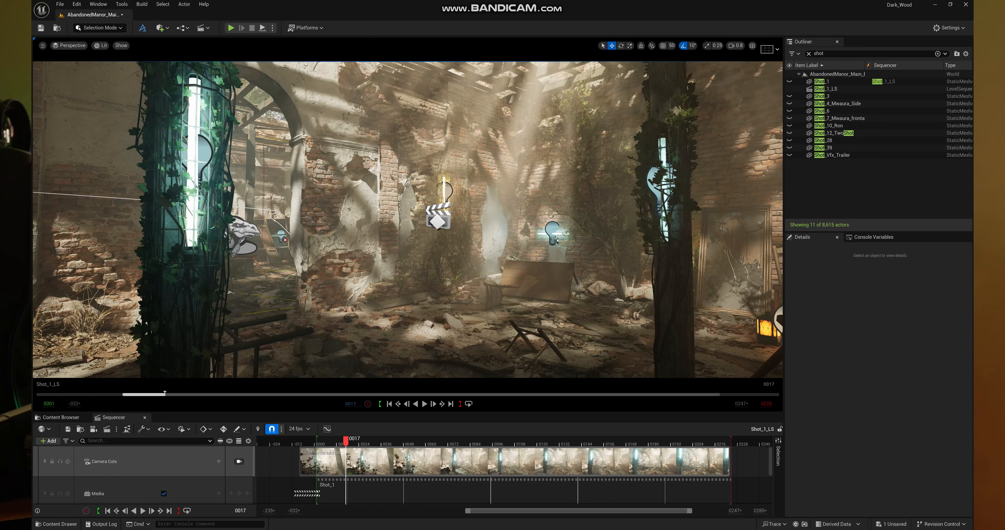
- View the scene through the CineCameraActor in game view and play the Shot_1_LS sequence
scroll(231, 468, "down", 2)
left_click(239, 489)
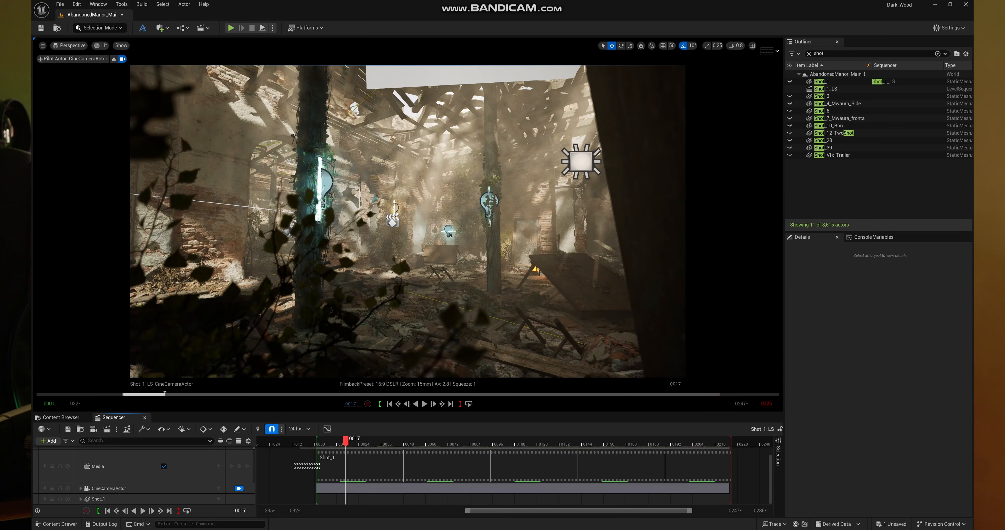
key("g")
key("space")
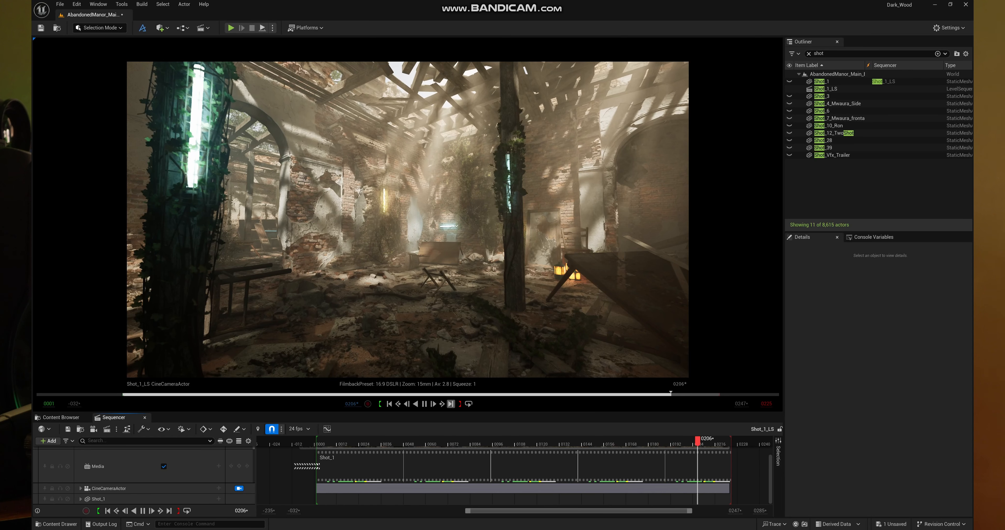
key("space")
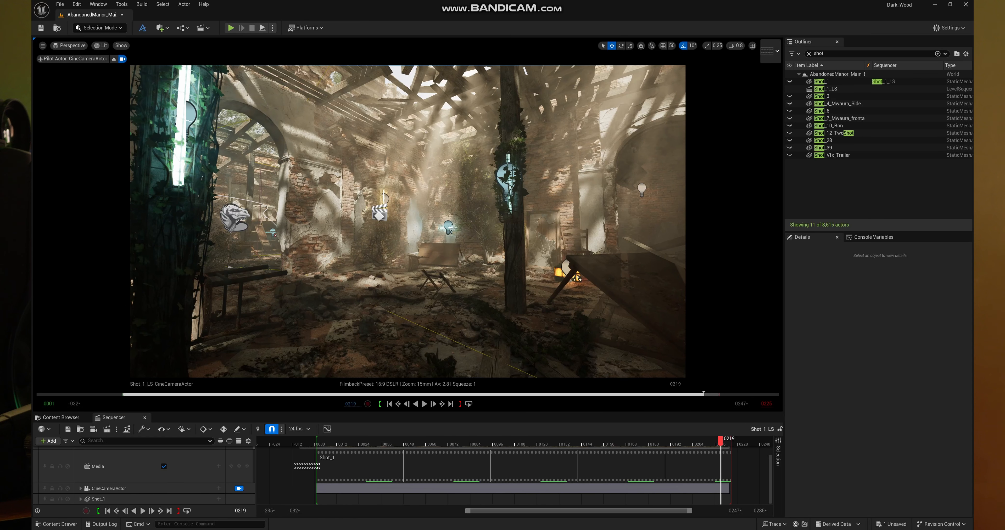
- Unhide the Shot_1 image plate in the level and open its material instance Mi_Shot_1
left_click(822, 82)
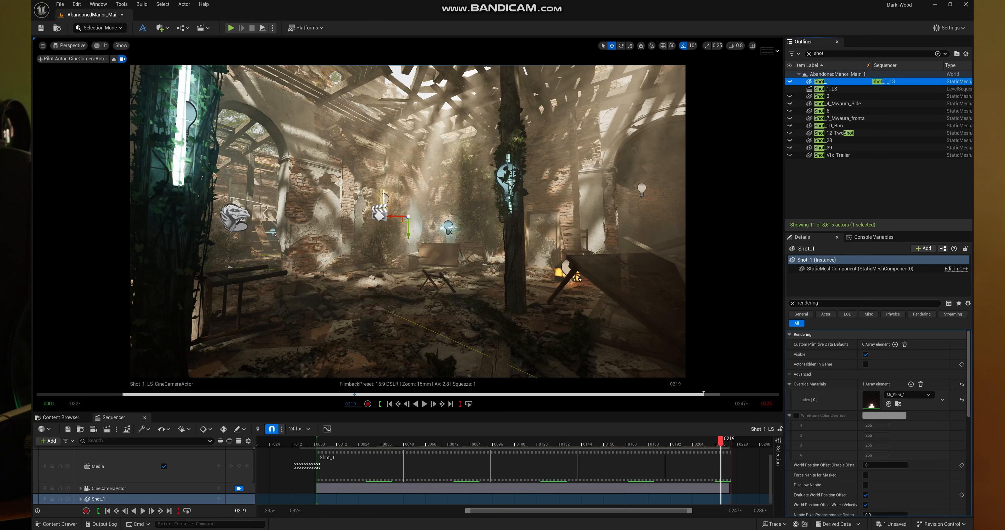
left_click(789, 82)
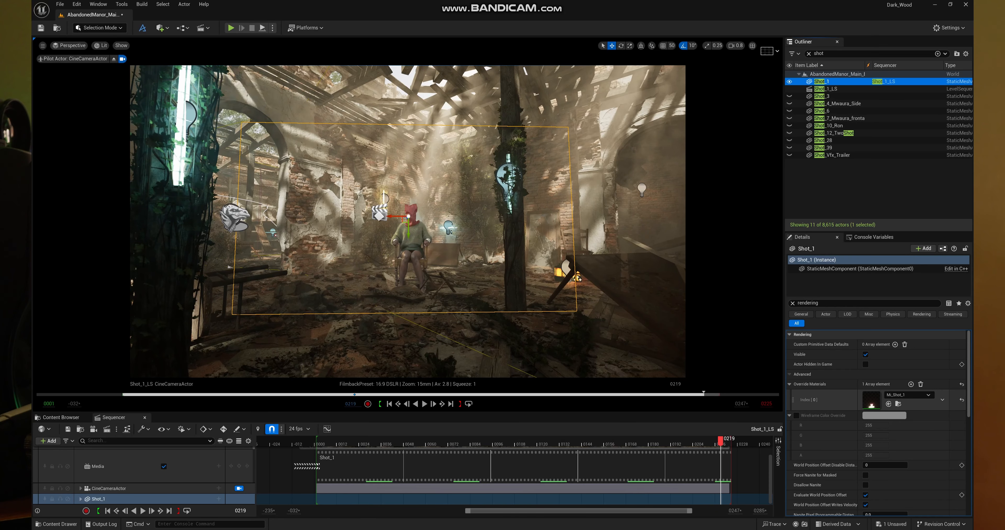
double_click(871, 400)
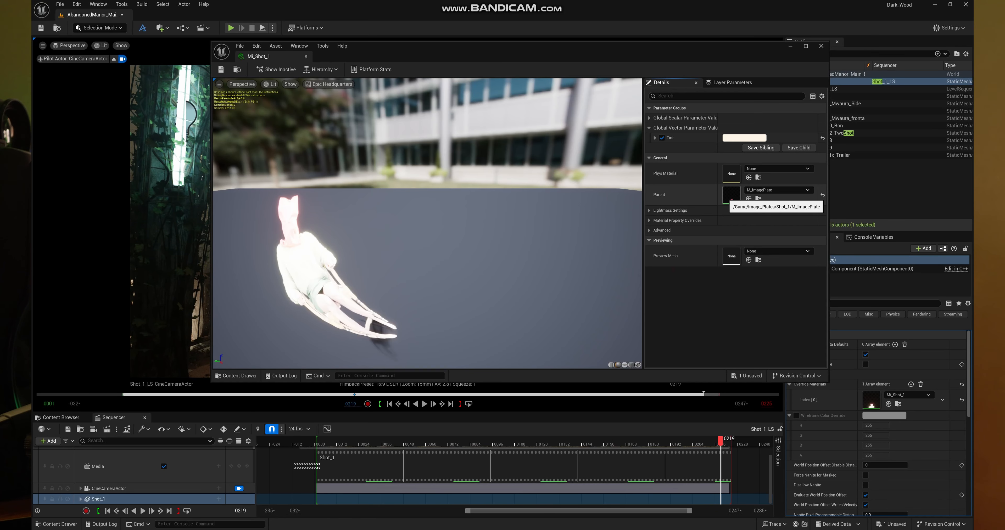
- Inspect the node graph of the parent material M_ImagePlate from its texture sample to the output, and put the material editor away
double_click(731, 195)
scroll(693, 219, "down", 6)
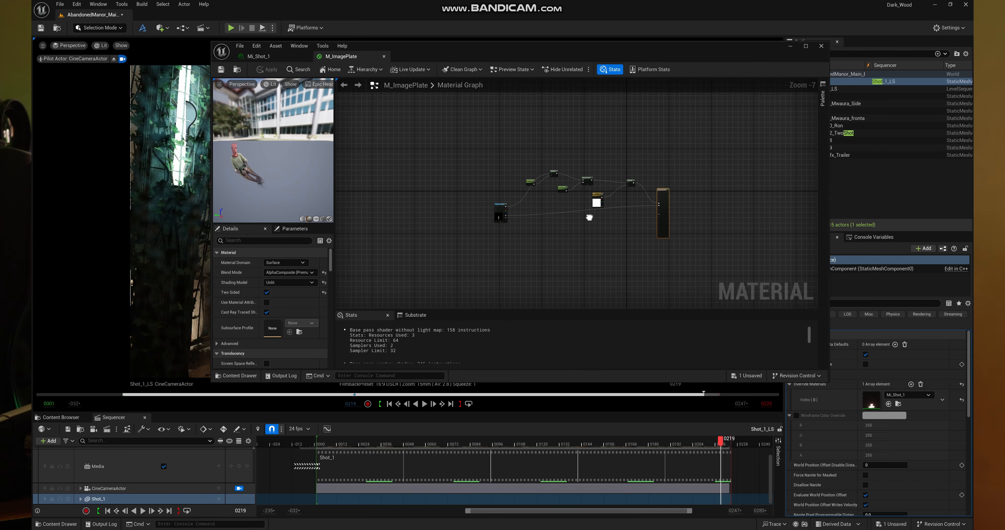
left_click(592, 217)
scroll(563, 213, "up", 5)
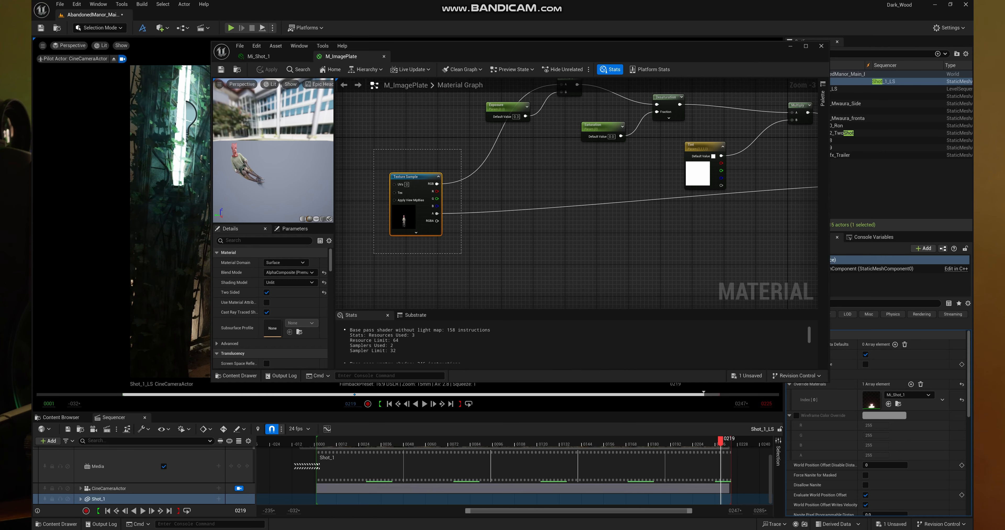
left_click_drag(374, 149, 462, 254)
left_click_drag(708, 222, 557, 250)
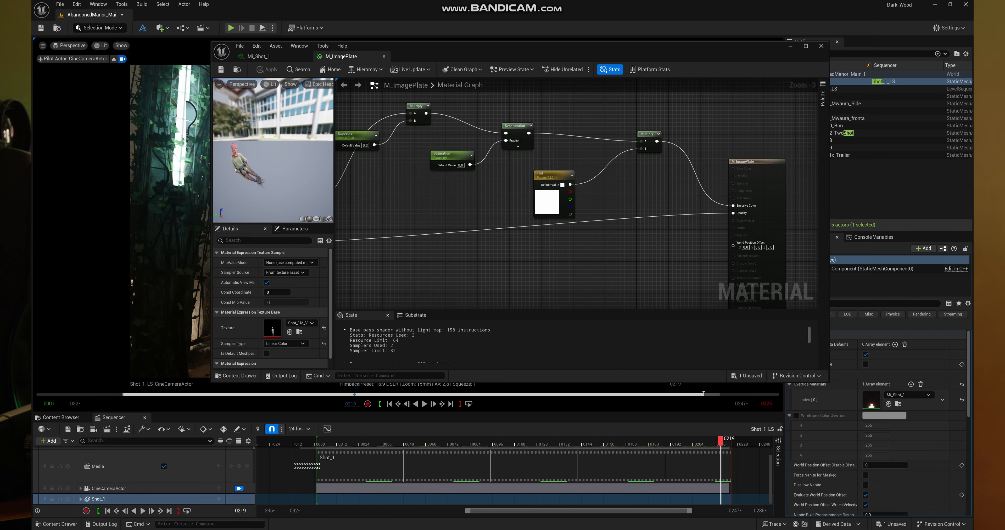
left_click(791, 46)
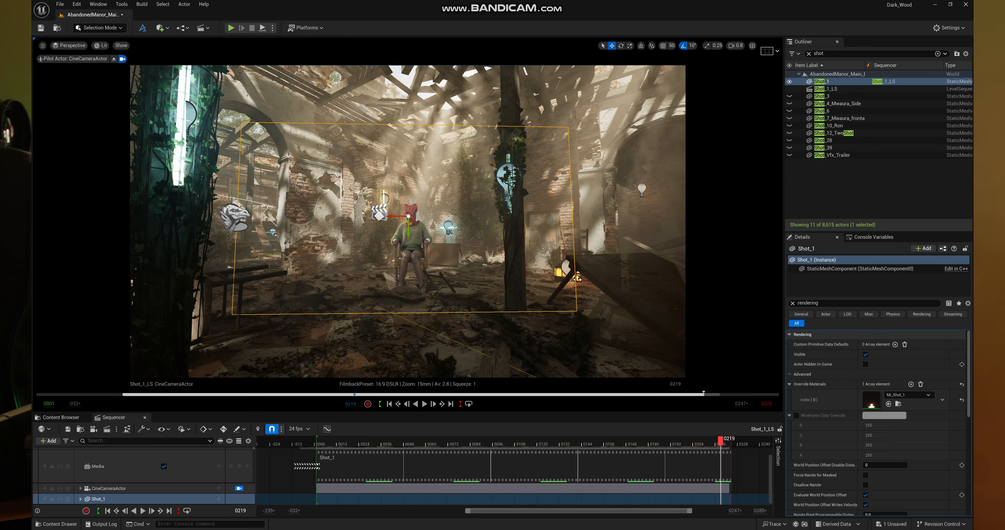
- Play the Shot_1_LS sequence with the image plate shown, stop at frame 100, and leave the camera view
key("space")
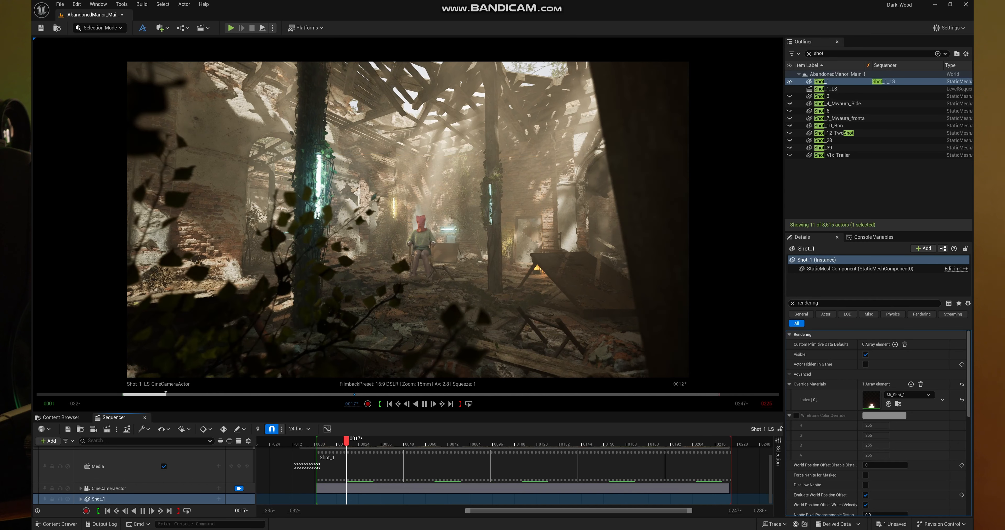
key("space")
left_click(239, 489)
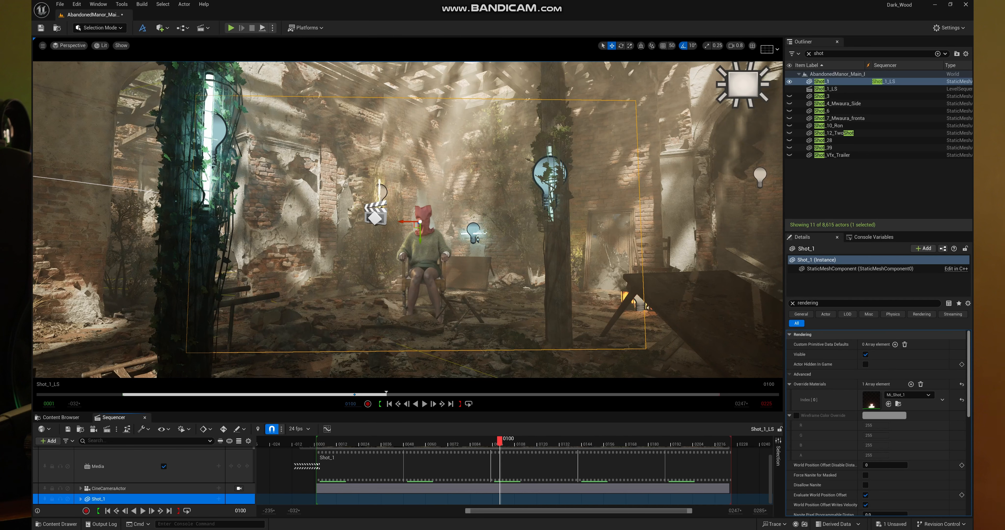
- Hide the Shot_1 plate both in game and in the editor, and move the playhead to frame 13
left_click_drag(968, 384, 969, 417)
scroll(878, 423, "down", 2)
scroll(878, 423, "up", 6)
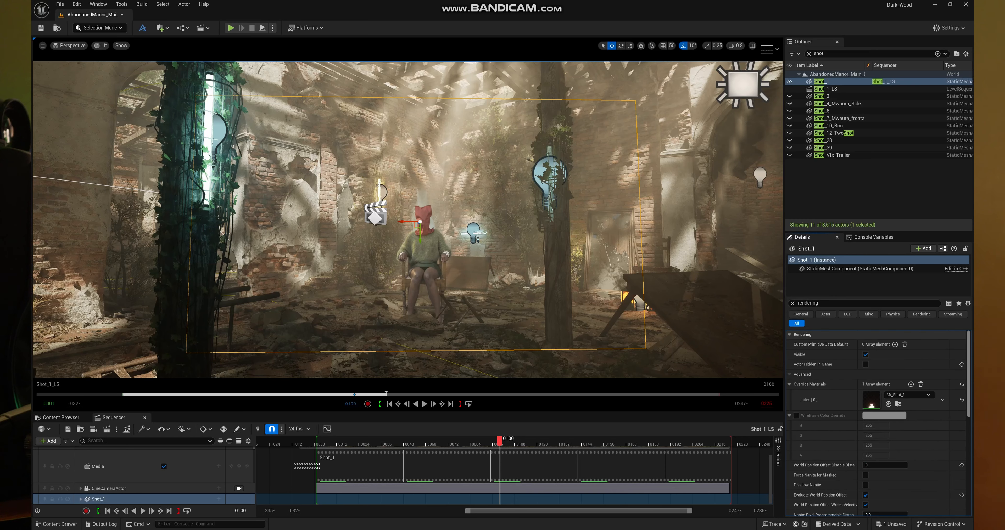
left_click(865, 364)
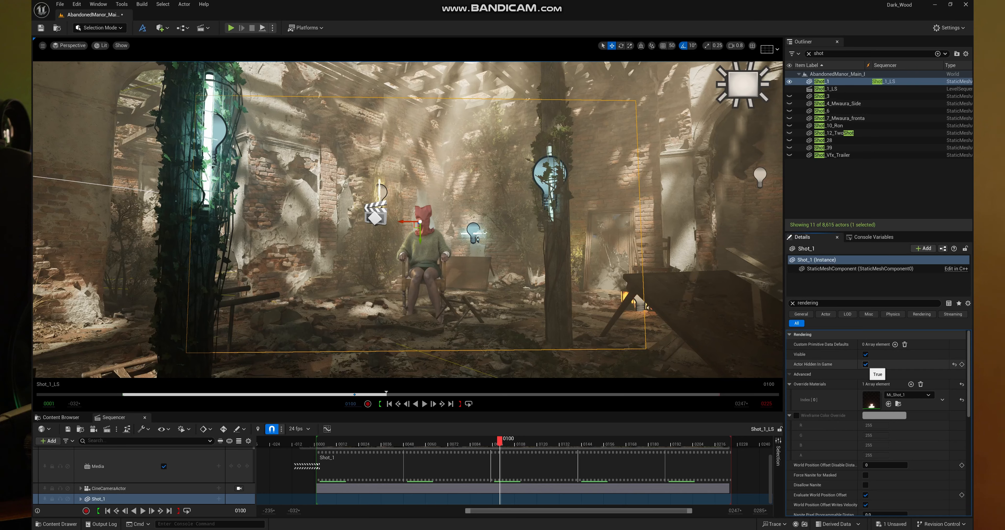
left_click(789, 81)
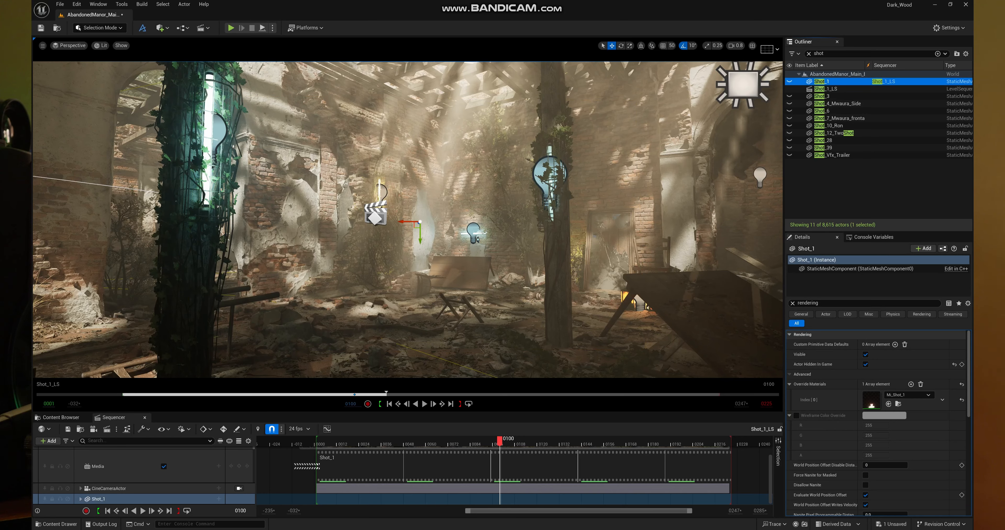
left_click_drag(500, 441, 338, 441)
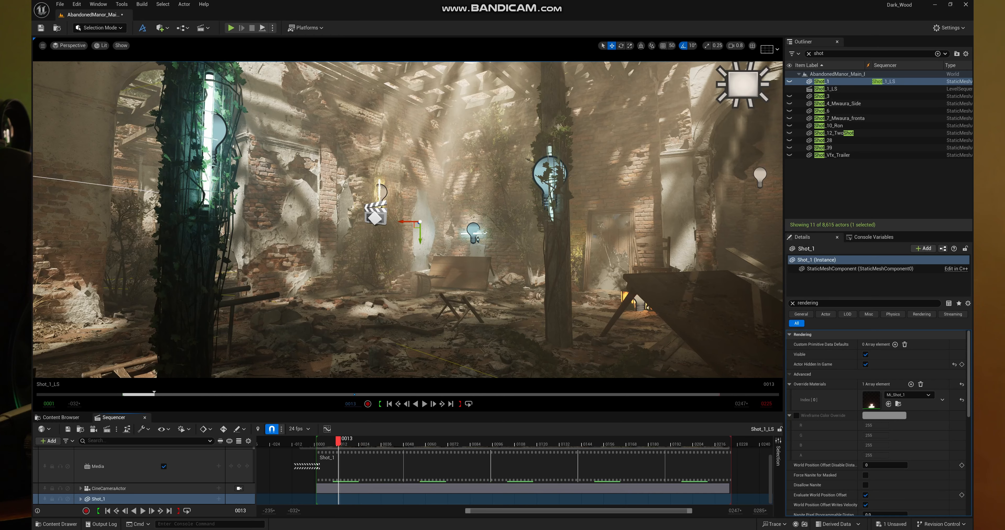
- Unhide the Shot_1 image plate in the level editor and approach the seated figure with the hooded head
key("e")
key("w")
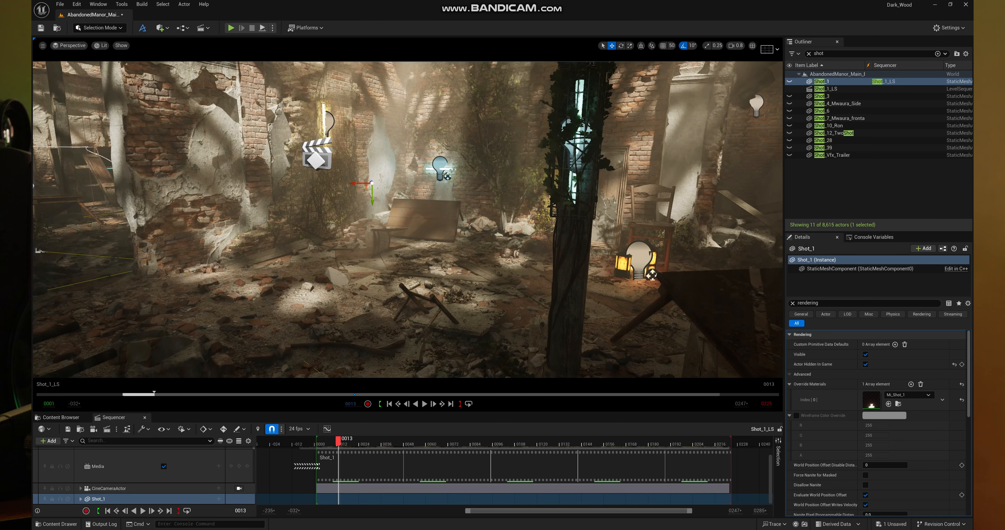
left_click(843, 81)
key("s")
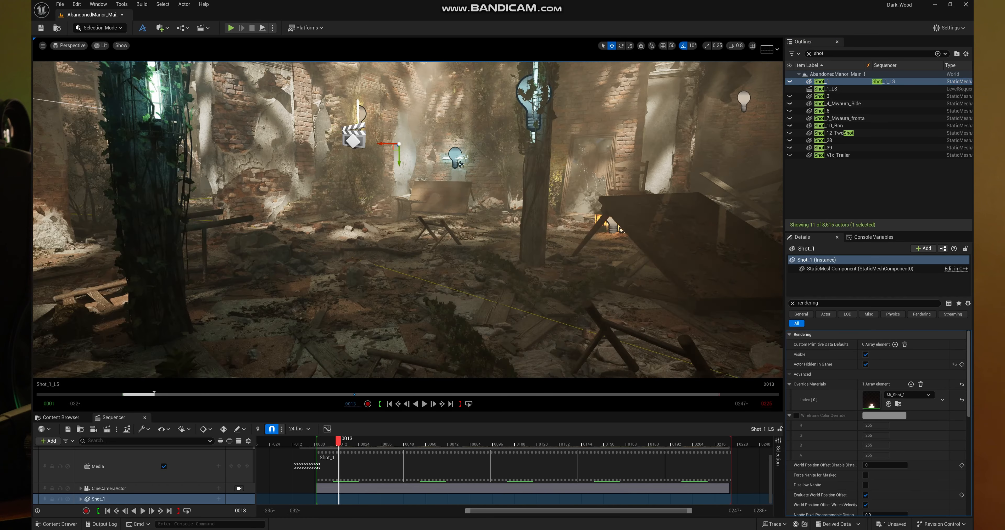
left_click(790, 82)
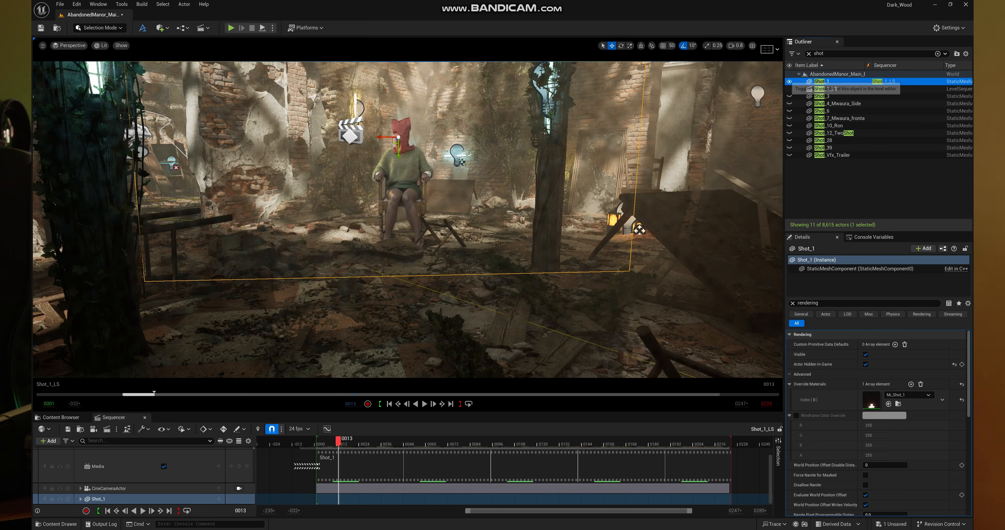
key("w")
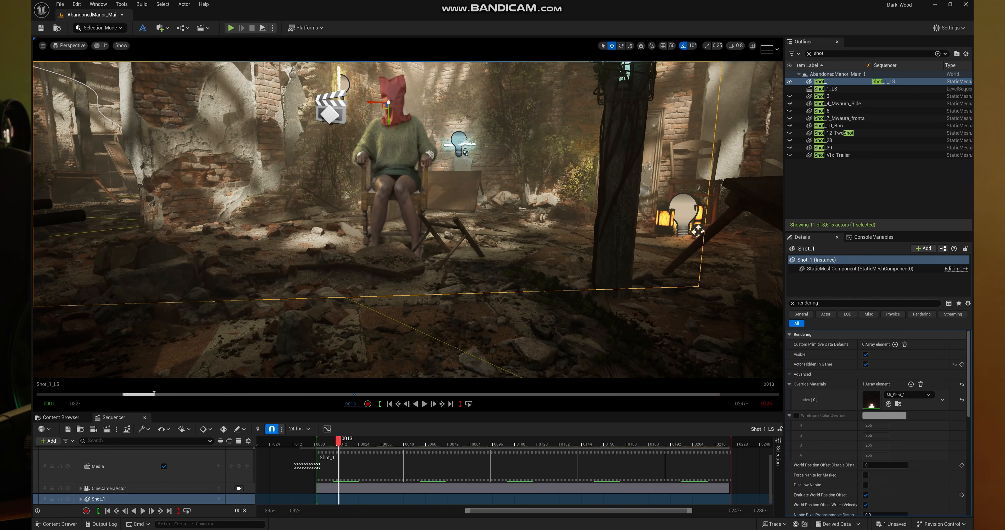
- Select the rubble ground mesh around the chair, bring up its FBX export options, and cancel the export
left_click(390, 258)
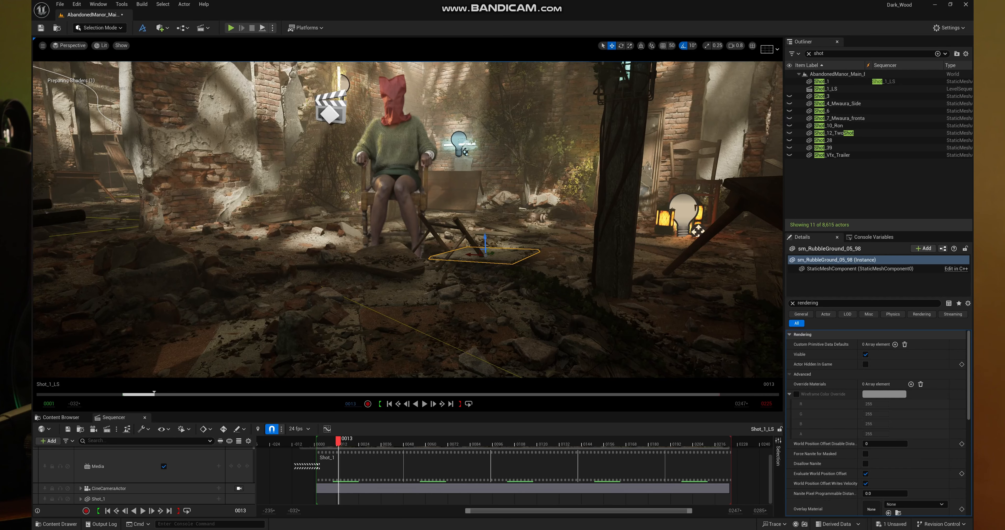
scroll(408, 220, "down", 6)
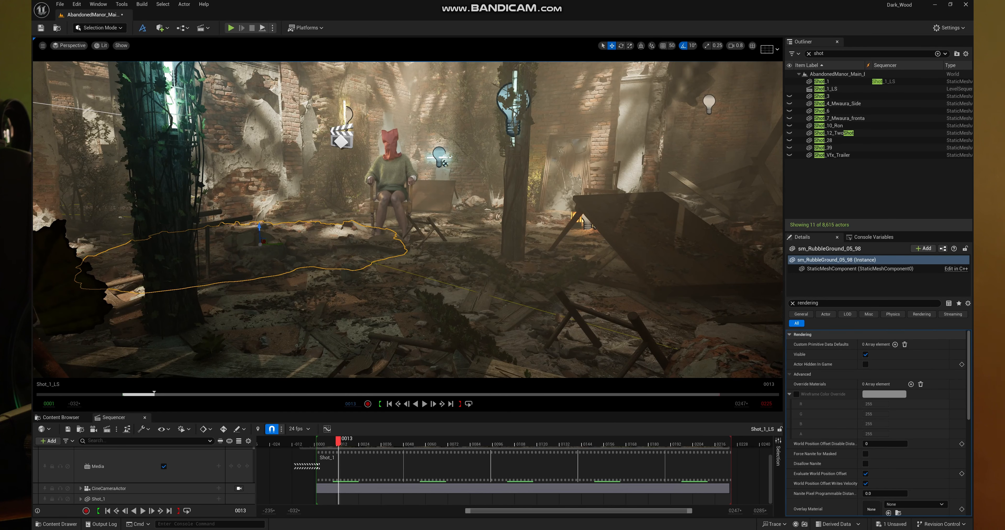
left_click(59, 4)
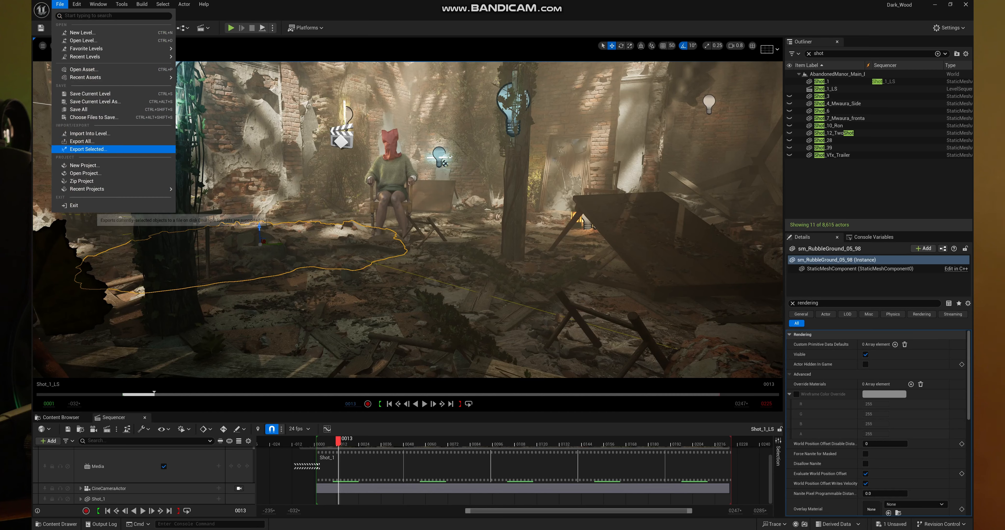
left_click(94, 149)
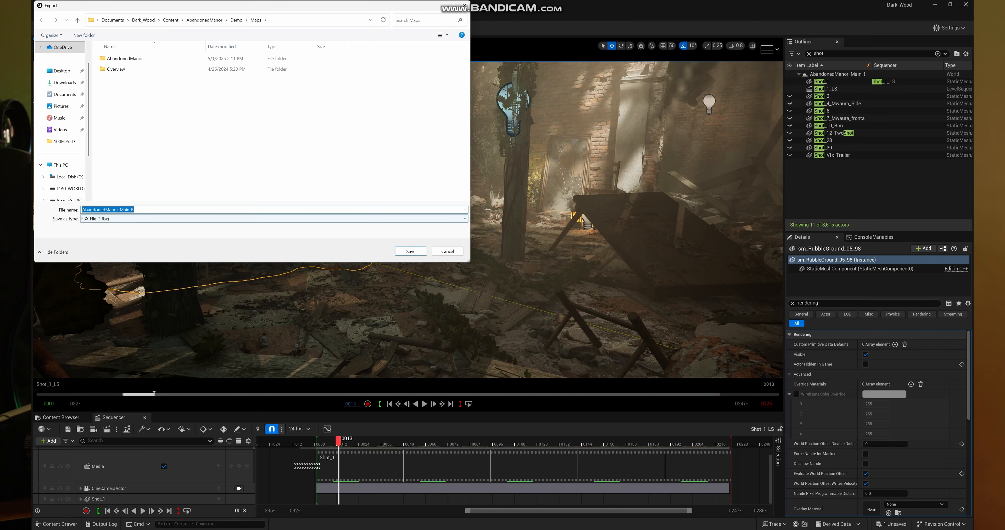
left_click(273, 218)
left_click(95, 227)
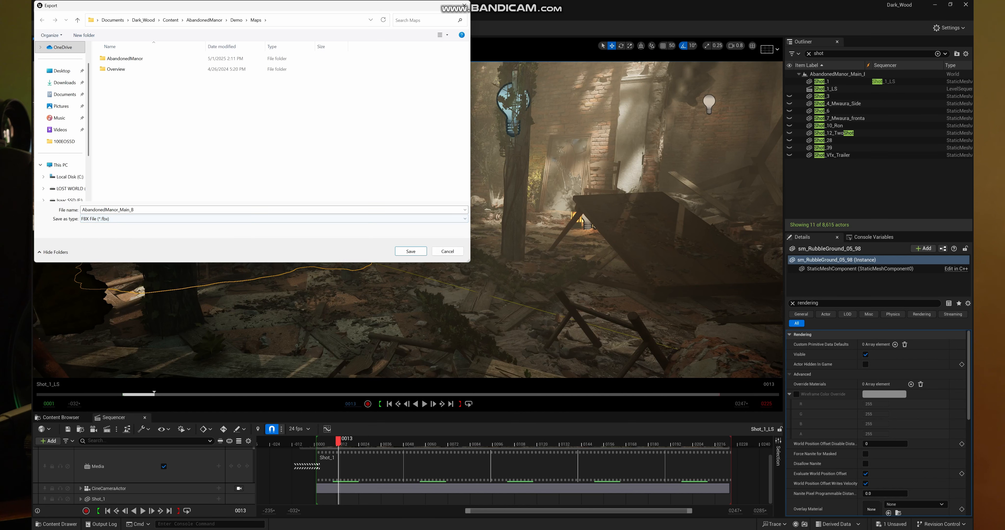
left_click(447, 252)
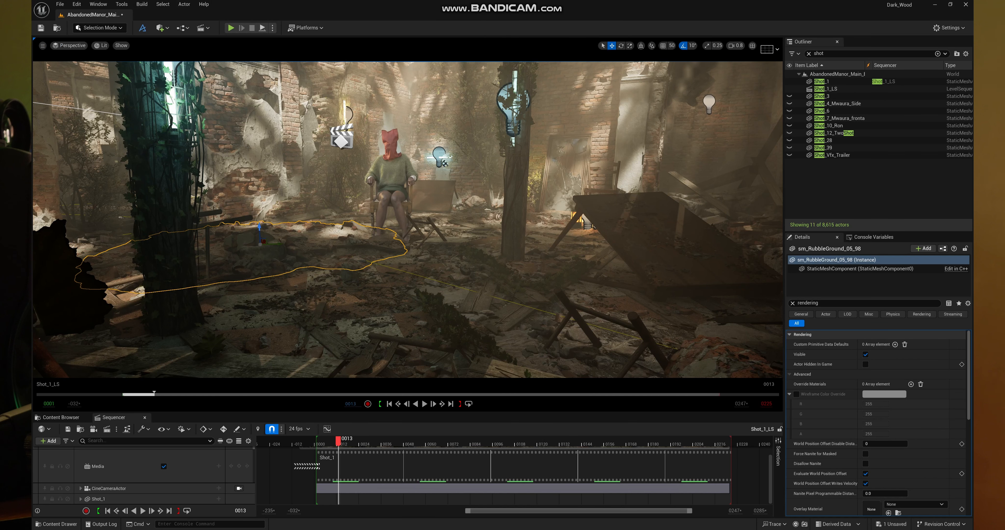
- Leave Unreal for the Shot_16.nk script in NukeX and view the Read129 plate in the Shot_1b group
left_click(965, 2)
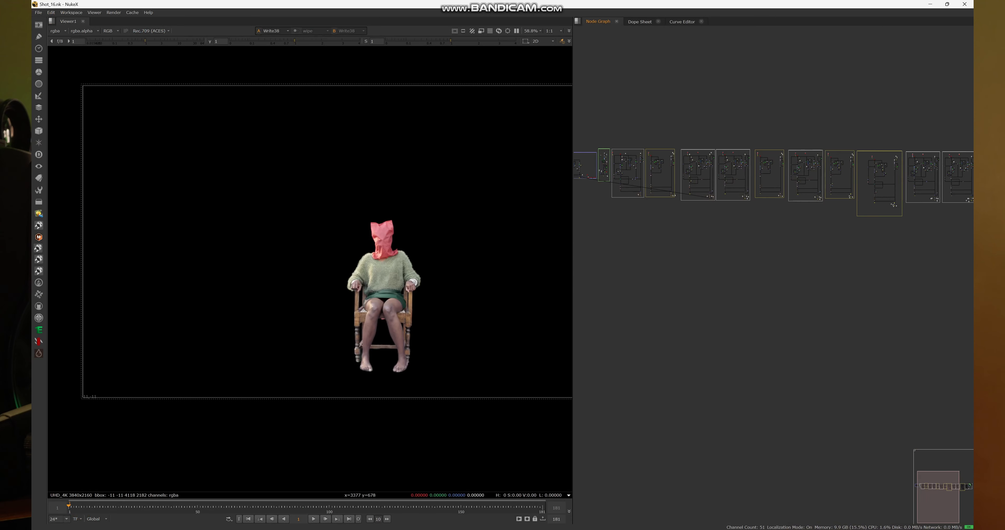
scroll(593, 166, "up", 10)
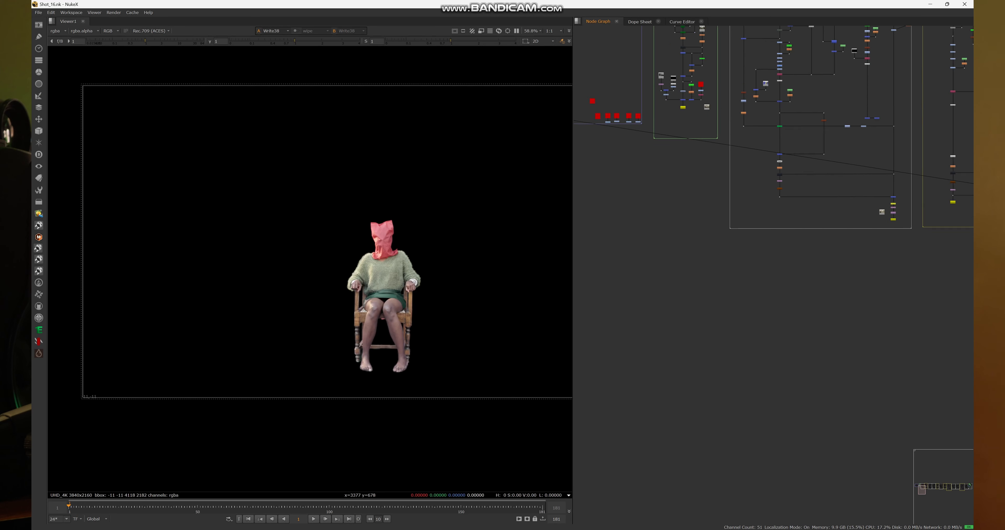
scroll(702, 164, "up", 8)
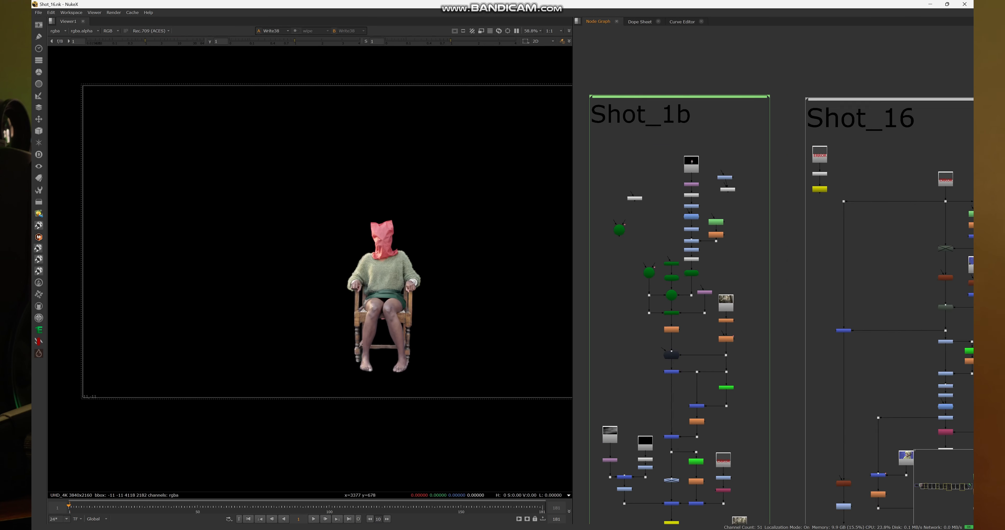
left_click_drag(691, 117, 764, 170)
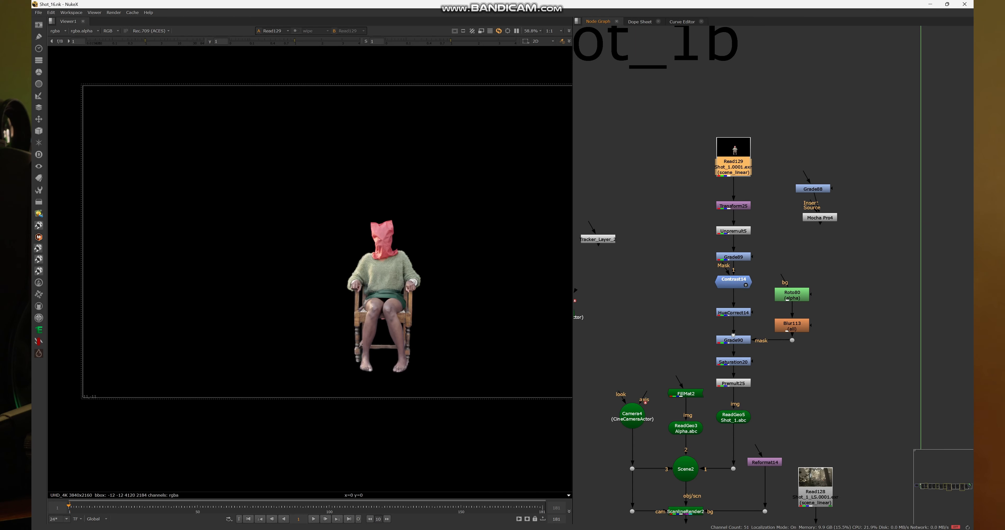
left_click(771, 164)
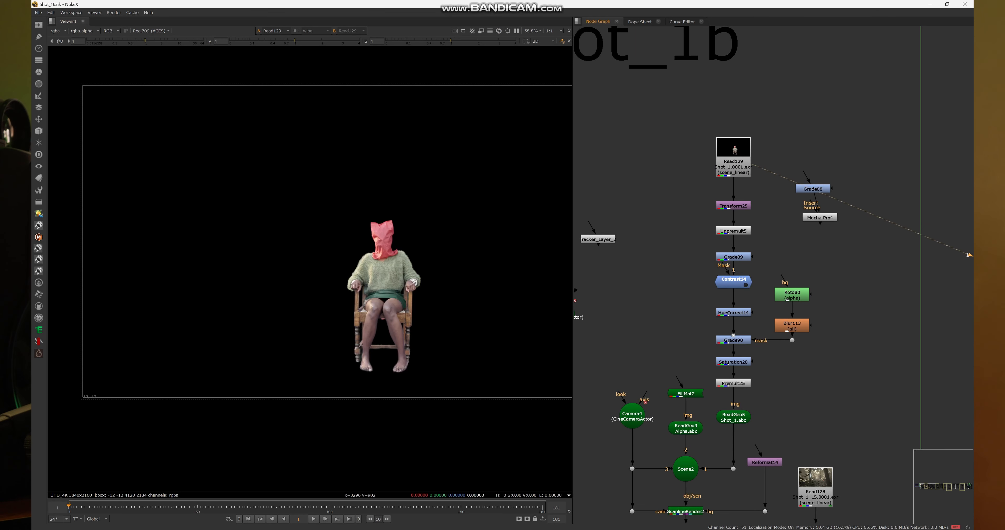
- View the output of the Transform25 node below the plate and inspect the repositioned figure
scroll(767, 155, "down", 3)
scroll(775, 239, "up", 4)
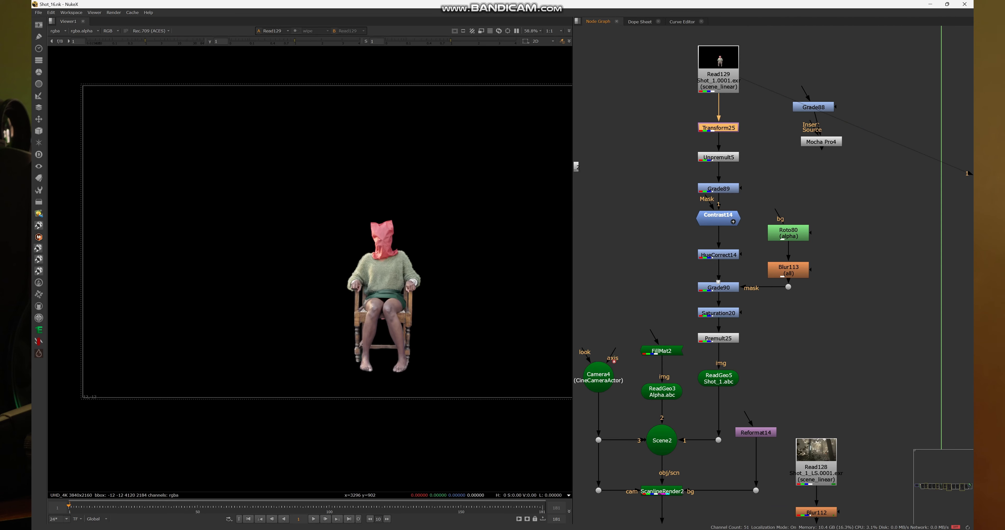
key("1")
scroll(409, 240, "down", 4)
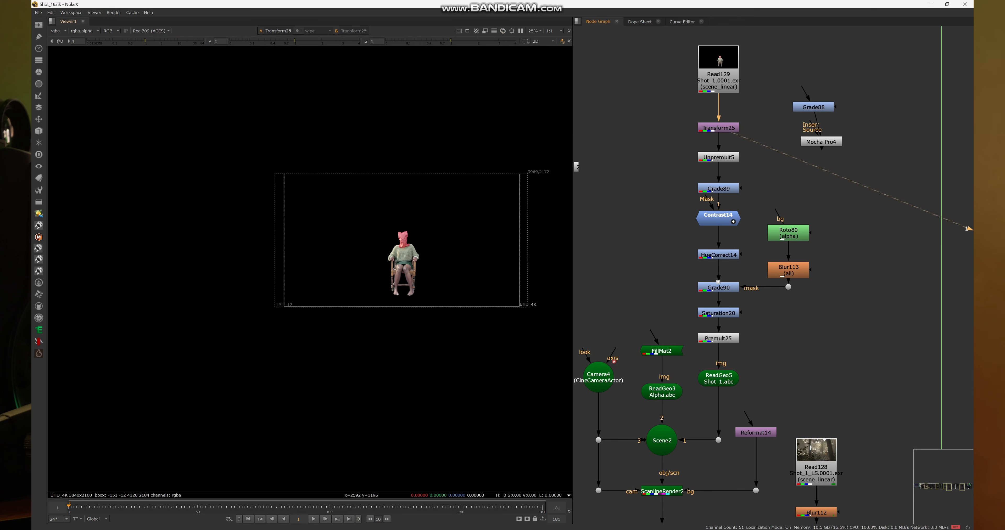
scroll(735, 113, "up", 3)
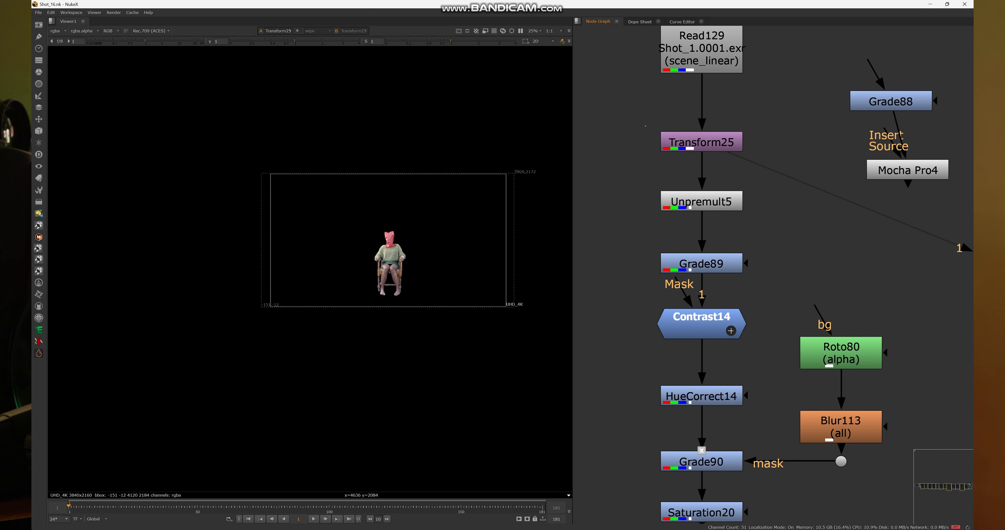
mouse_move(646, 126)
left_mouse_down()
mouse_move(760, 160)
mouse_move(726, 97)
left_mouse_up()
scroll(764, 176, "down", 4)
scroll(743, 132, "down", 2)
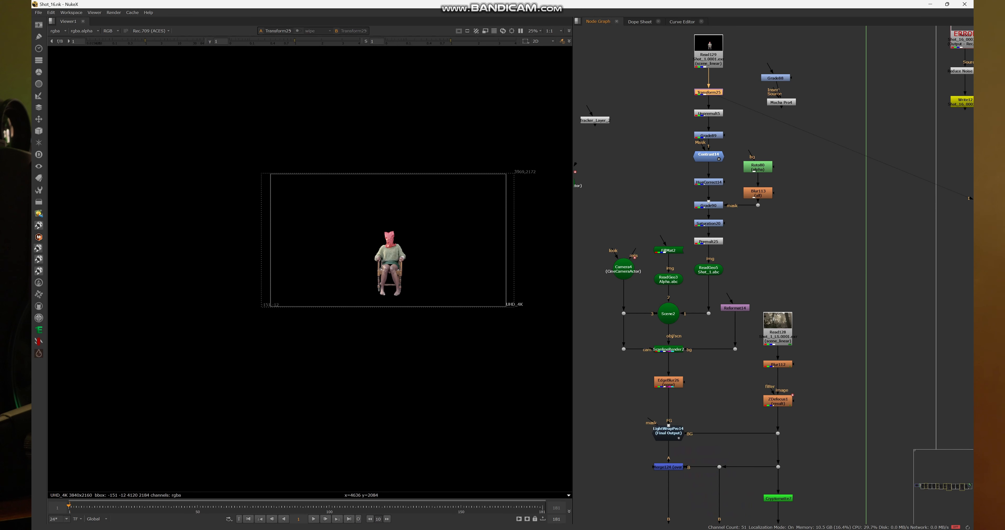
- View the Premult25 node at the end of the grading chain and inspect the graded figure
left_click_drag(743, 132, 753, 134)
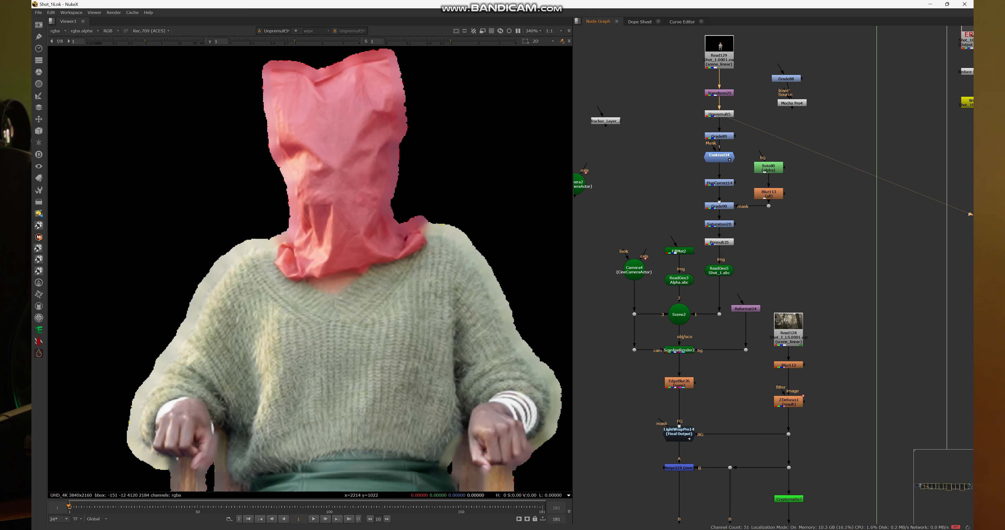
left_click_drag(685, 99, 752, 124)
mouse_move(690, 118)
left_mouse_down()
mouse_move(737, 177)
mouse_move(749, 232)
mouse_move(787, 233)
mouse_move(786, 224)
left_mouse_up()
left_click(787, 239)
left_click_drag(689, 203, 762, 230)
key("1")
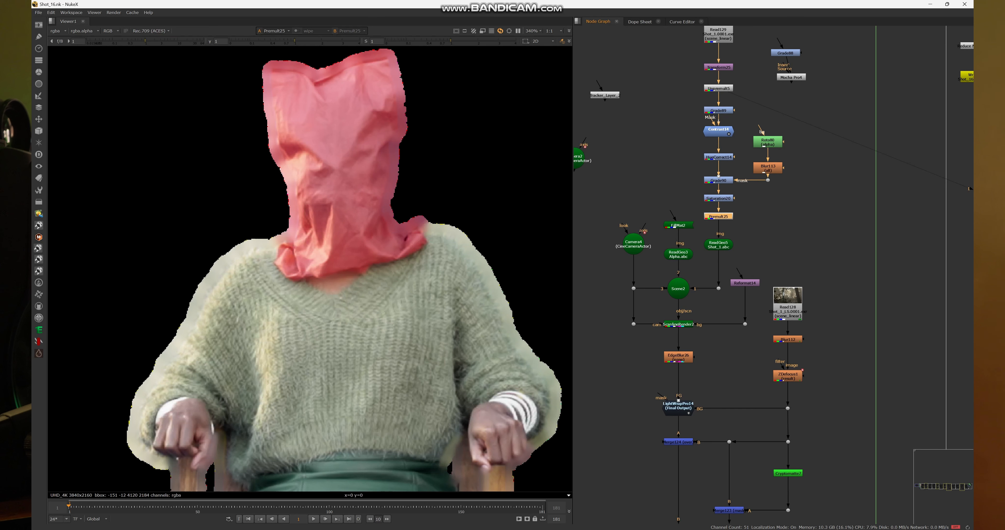
scroll(327, 300, "down", 7)
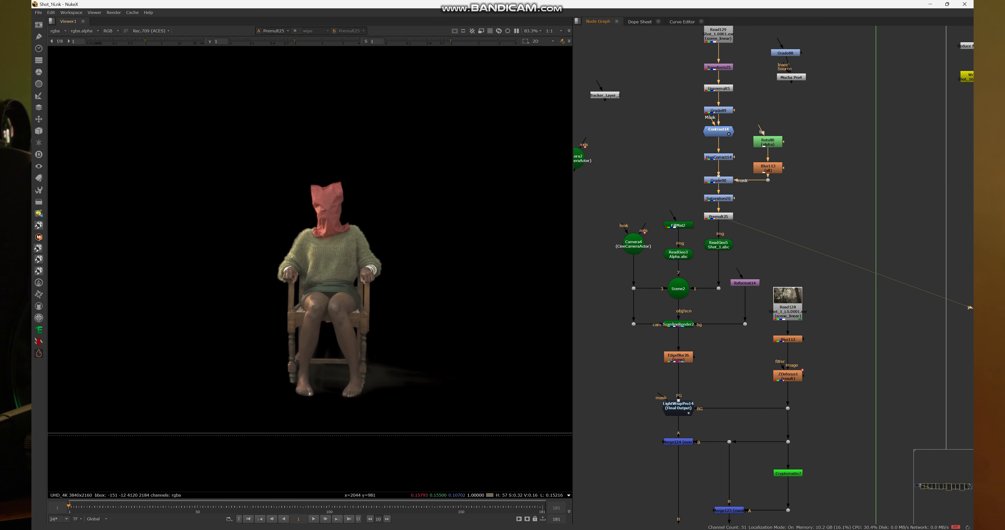
scroll(718, 253, "down", 2)
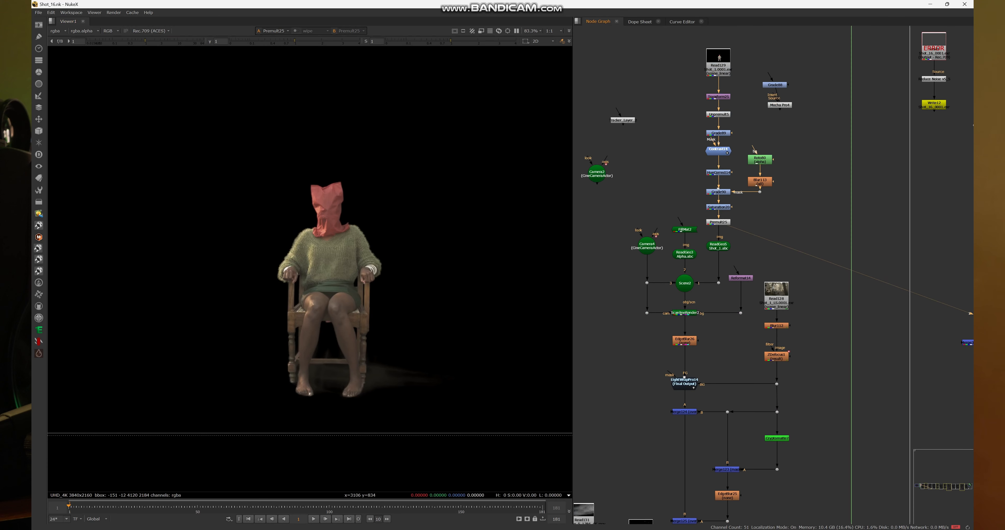
- Display the imported Camera4 (CineCameraActor) node in the 3D viewer
left_click_drag(718, 253, 733, 210)
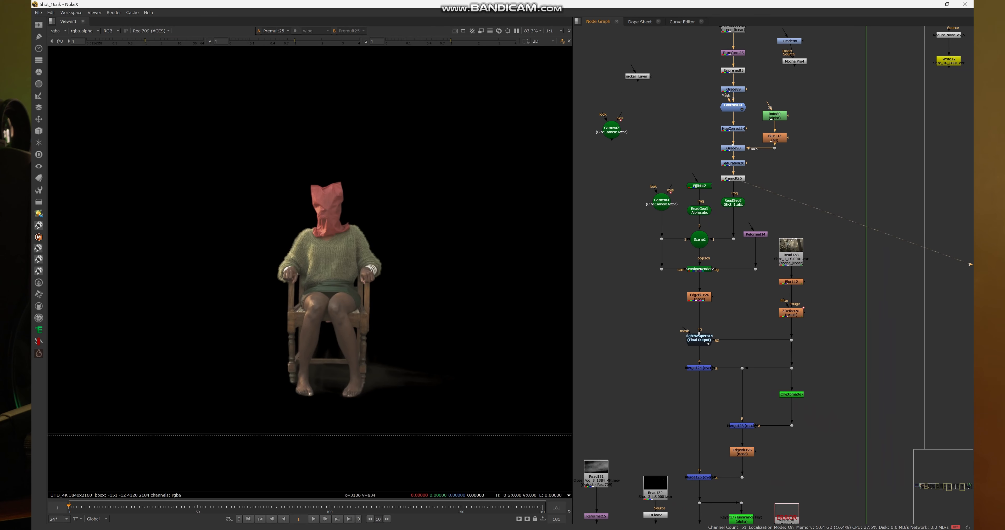
scroll(689, 232, "up", 3)
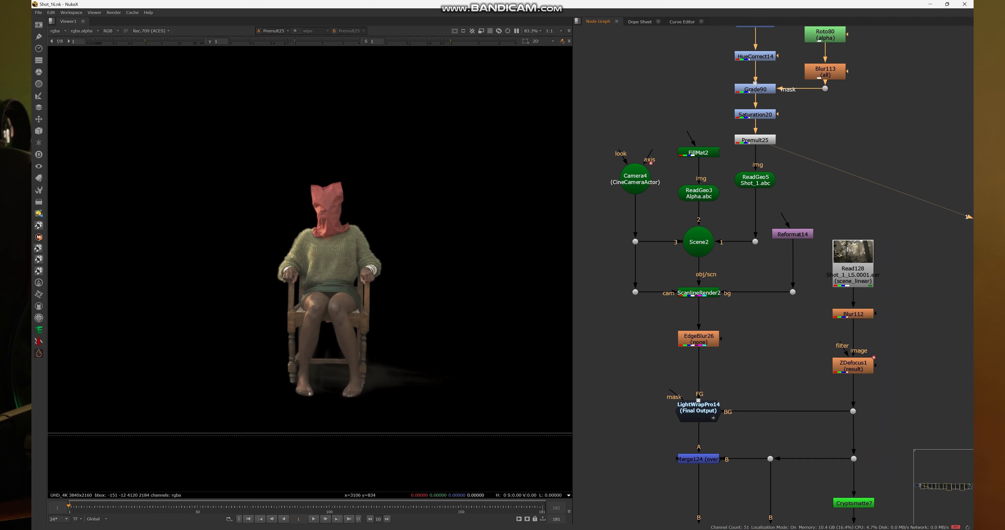
left_click_drag(616, 132, 664, 213)
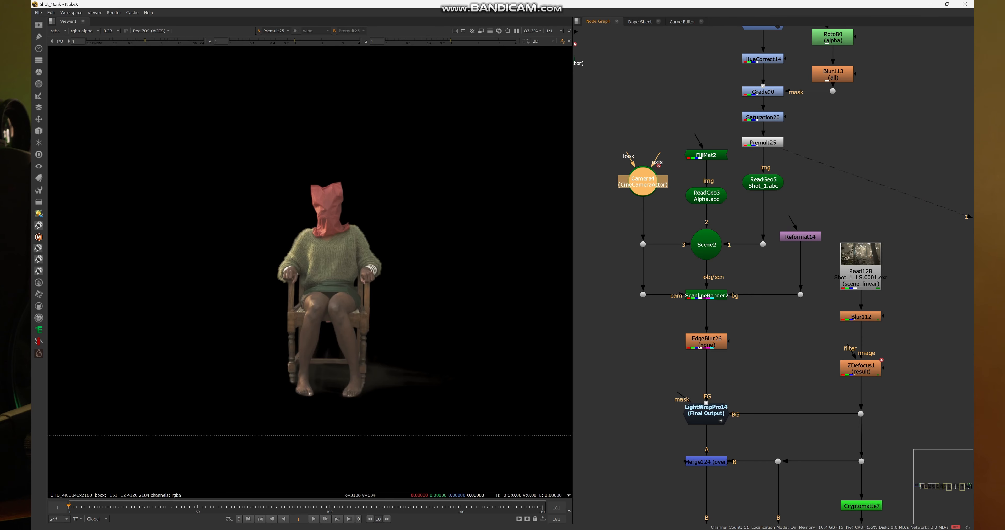
key("1")
left_click(609, 218)
scroll(304, 271, "down", 3)
scroll(303, 269, "down", 4)
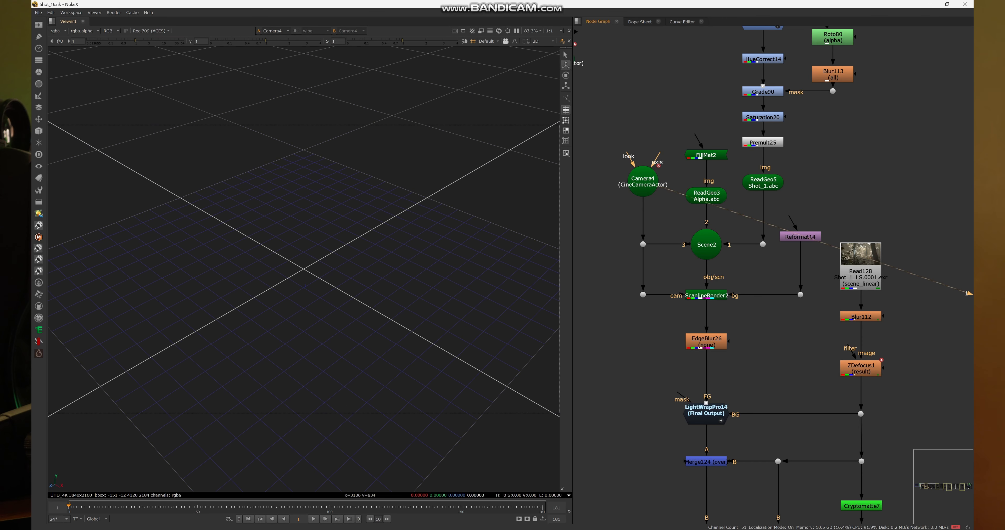
- Select and frame Camera4 in 3D space to examine its position and orientation from several angles
left_click_drag(303, 269, 390, 290)
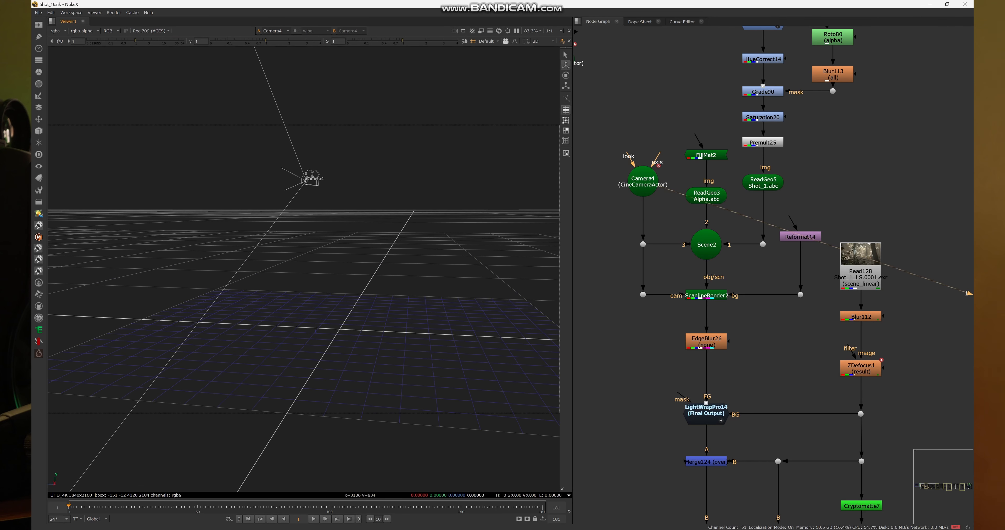
left_click(312, 181)
key("f")
scroll(303, 270, "down", 6)
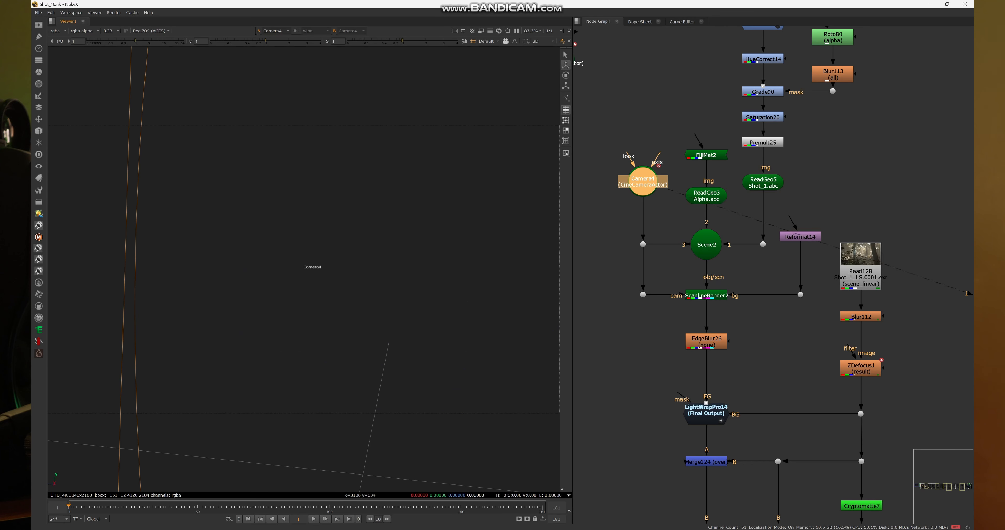
scroll(312, 267, "down", 8)
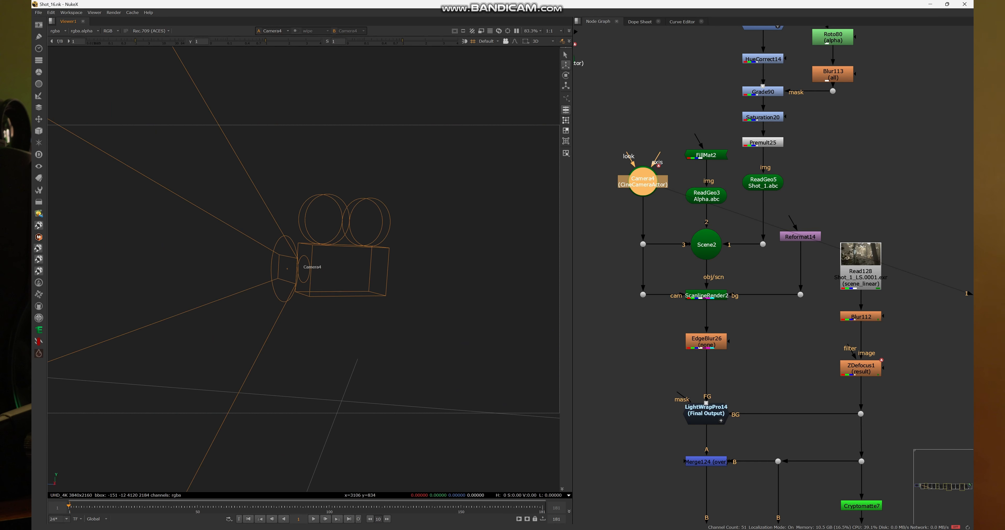
left_click_drag(270, 269, 390, 275)
- Display the ReadGeo5 Shot_1.abc card in the 3D viewer and select it to examine its outline
left_click(763, 183)
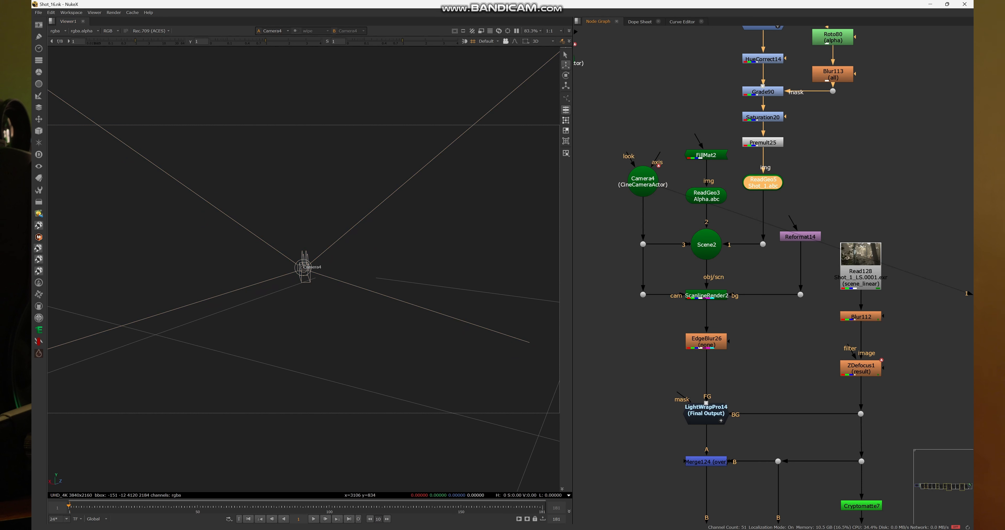
key("1")
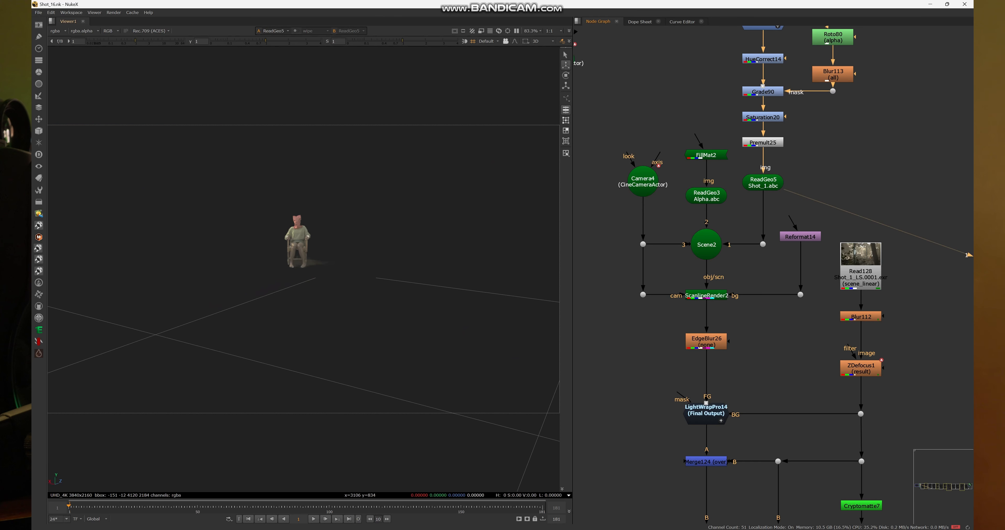
left_click_drag(296, 269, 355, 269)
left_click(205, 234)
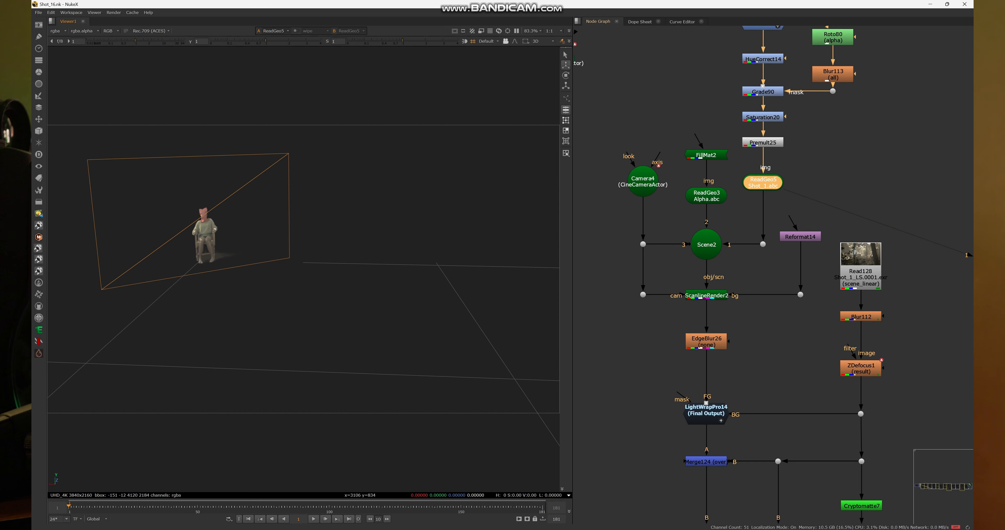
- Display the ReadGeo3 Alpha.abc ground geometry in the 3D viewer and inspect it up close
left_click_drag(680, 222, 742, 265)
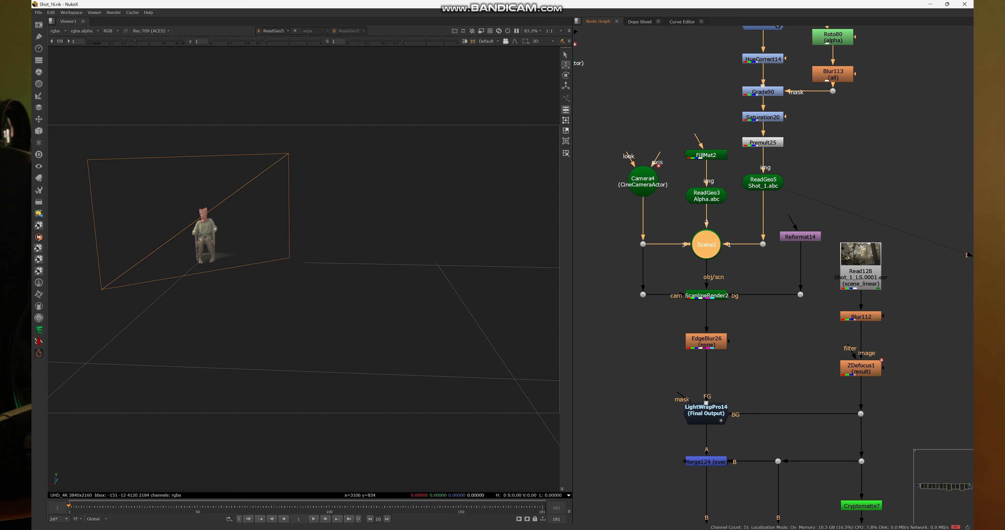
left_click_drag(687, 175, 743, 210)
left_click_drag(681, 176, 743, 212)
key("1")
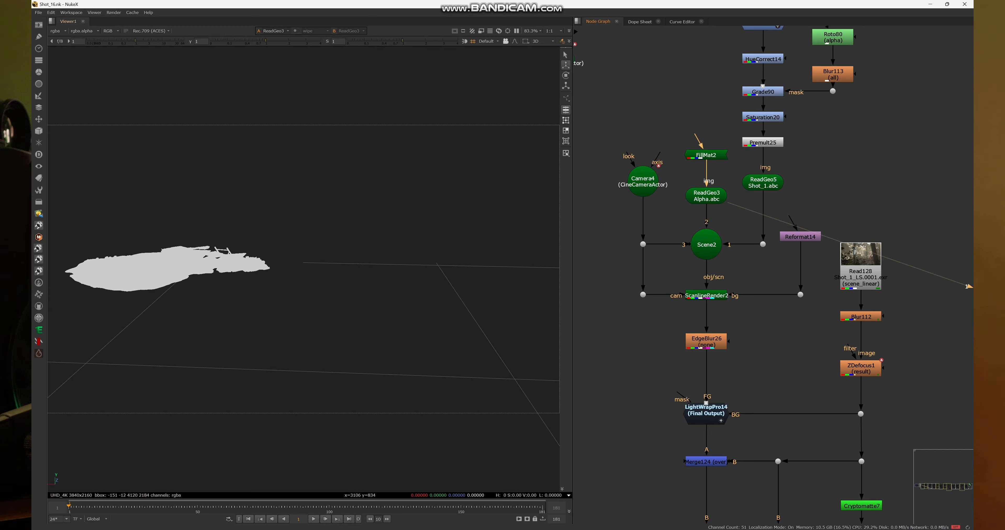
scroll(304, 269, "up", 3)
left_click_drag(351, 289, 406, 310)
- Display Scene2 in the 3D viewer and examine the camera, image card and ground geometry together
left_click(706, 245)
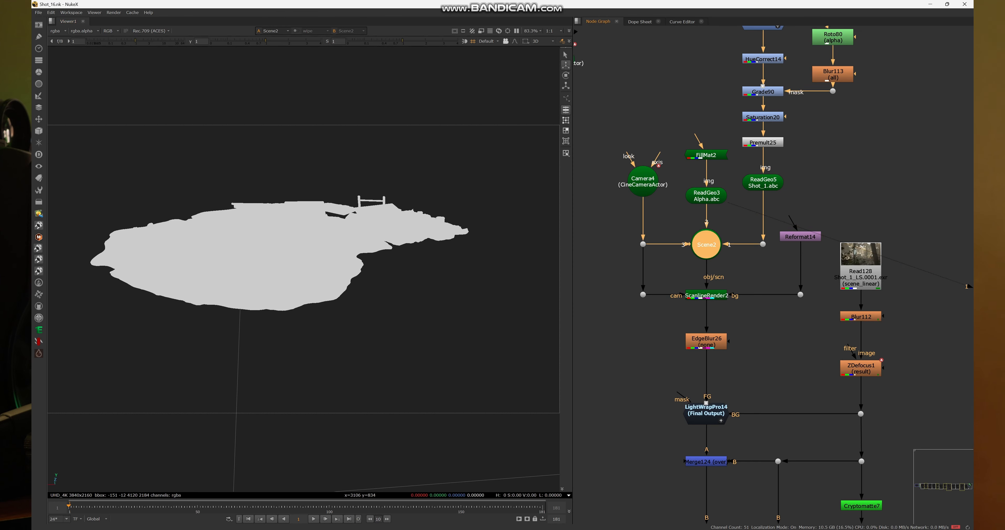
scroll(303, 270, "down", 6)
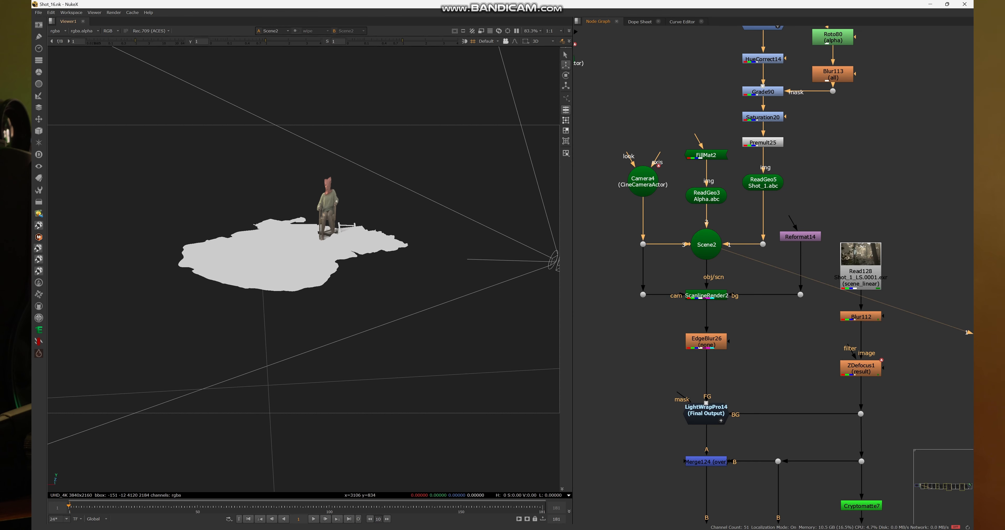
mouse_move(304, 269)
left_mouse_down()
mouse_move(386, 279)
mouse_move(305, 259)
left_mouse_up()
left_click(462, 301)
left_click(376, 277)
mouse_move(376, 273)
left_mouse_down()
mouse_move(297, 255)
mouse_move(325, 266)
mouse_move(377, 257)
mouse_move(361, 265)
mouse_move(384, 273)
left_mouse_up()
left_click(409, 258)
- Select the ScanlineRender2 node below Scene2
left_click(706, 295)
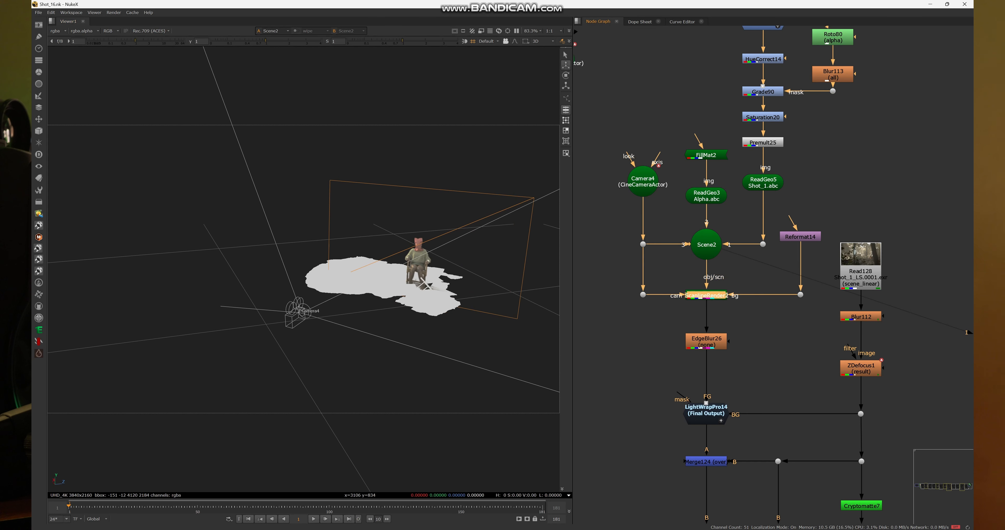
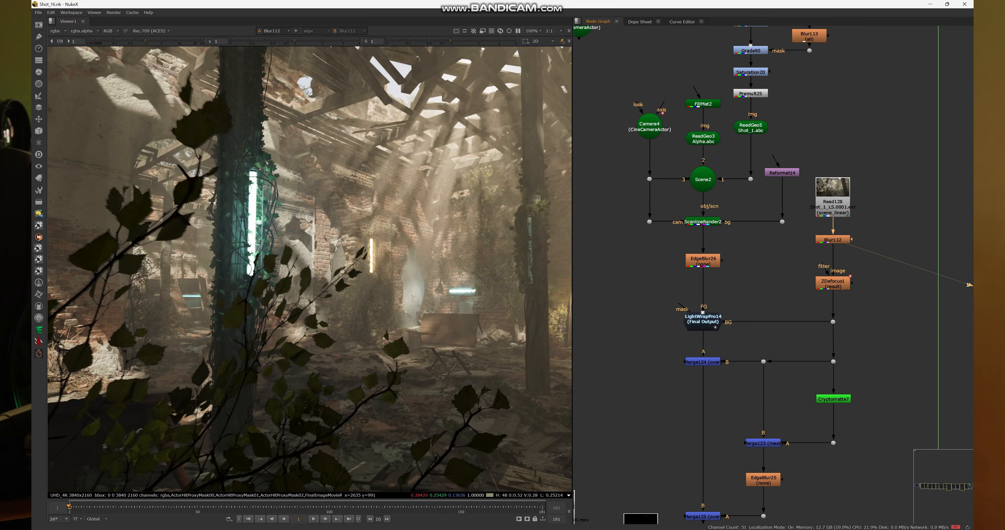
- Display the ZDefocus1 result in the viewer and inspect the defocused Shot_1 plate up close and in full
left_click_drag(797, 259, 885, 302)
key("1")
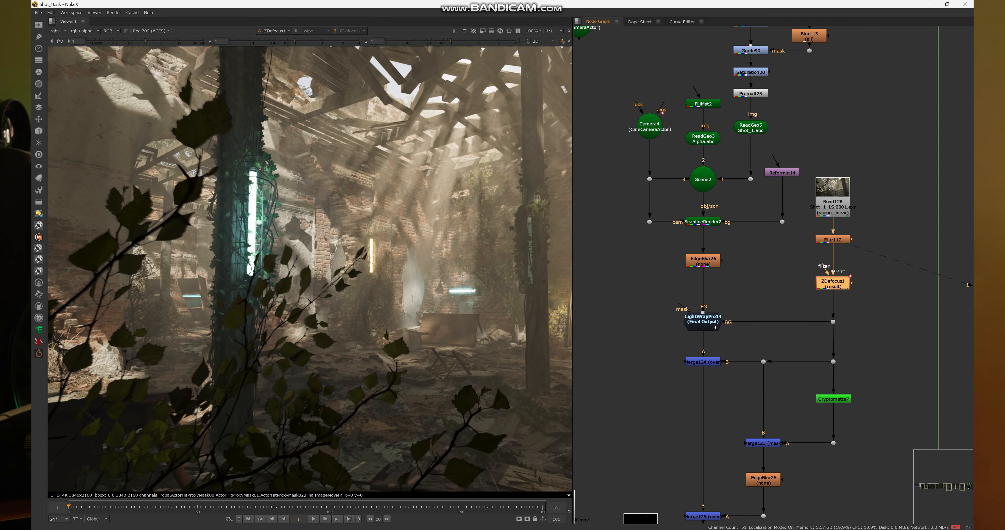
scroll(495, 250, "down", 3)
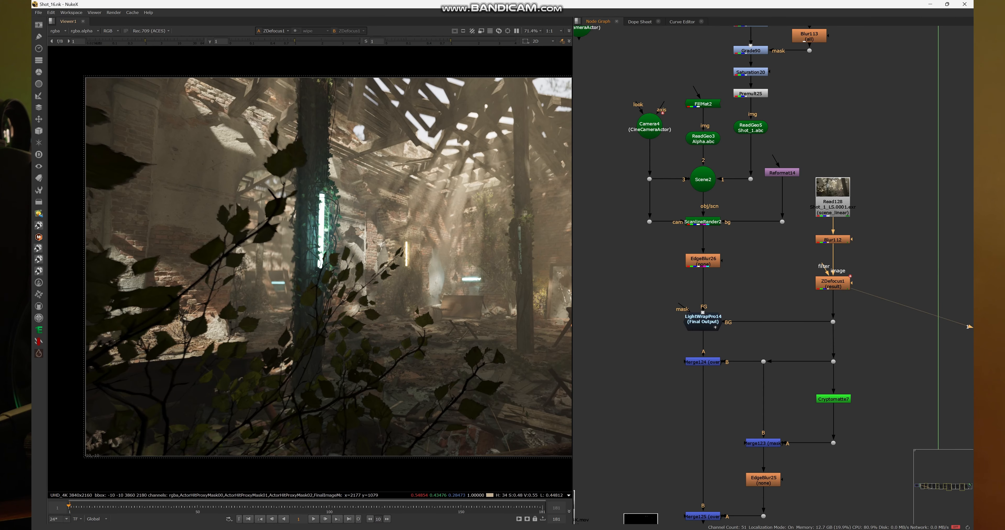
mouse_move(215, 258)
left_mouse_down()
mouse_move(168, 253)
mouse_move(226, 250)
left_mouse_up()
scroll(227, 251, "up", 4)
scroll(279, 253, "up", 3)
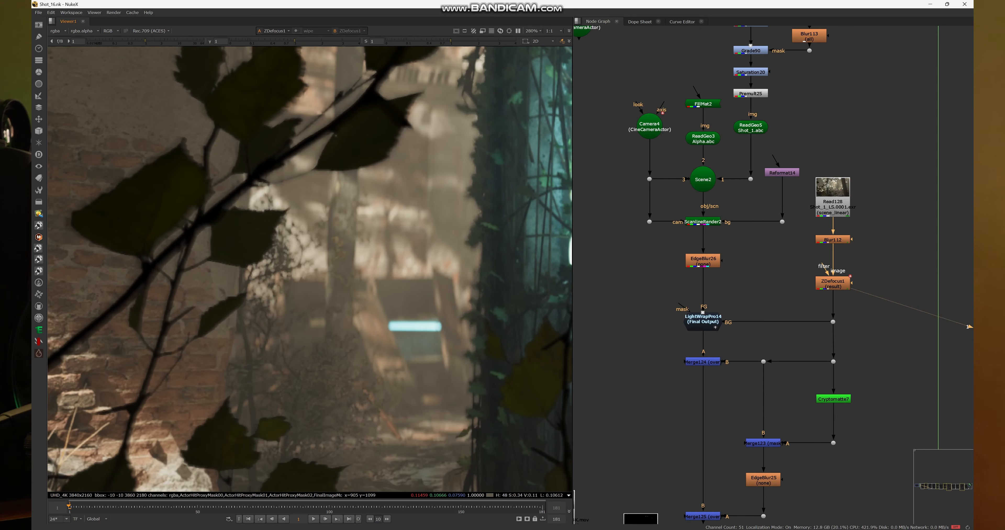
scroll(288, 298, "down", 4)
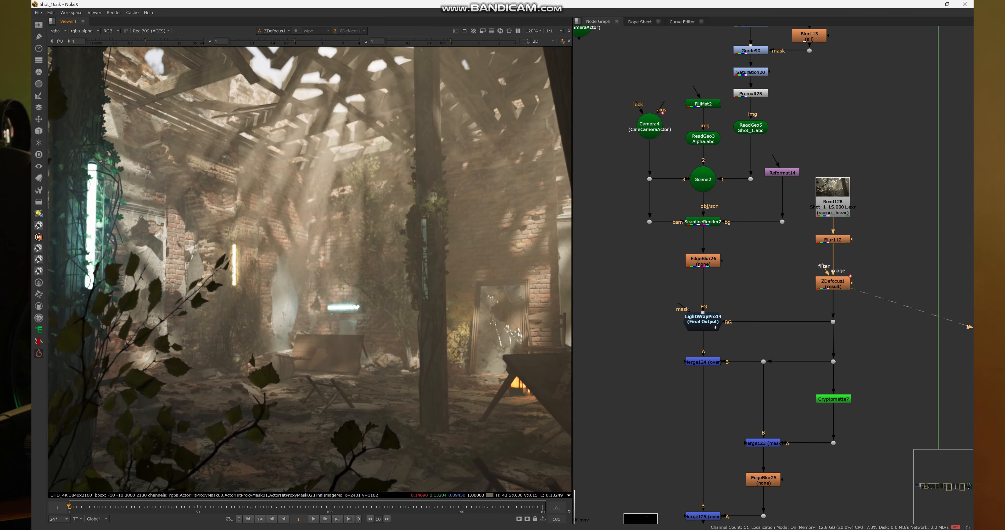
scroll(407, 264, "down", 3)
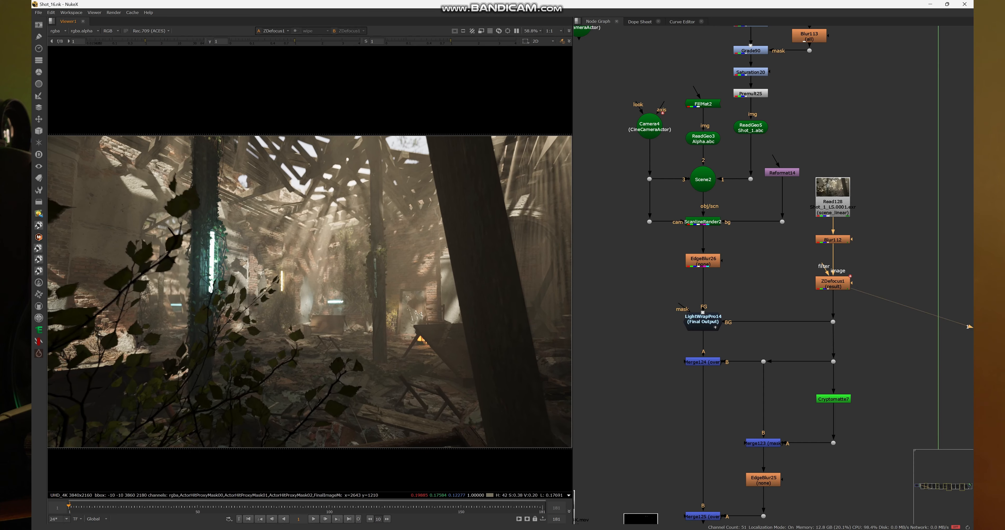
scroll(407, 256, "up", 7)
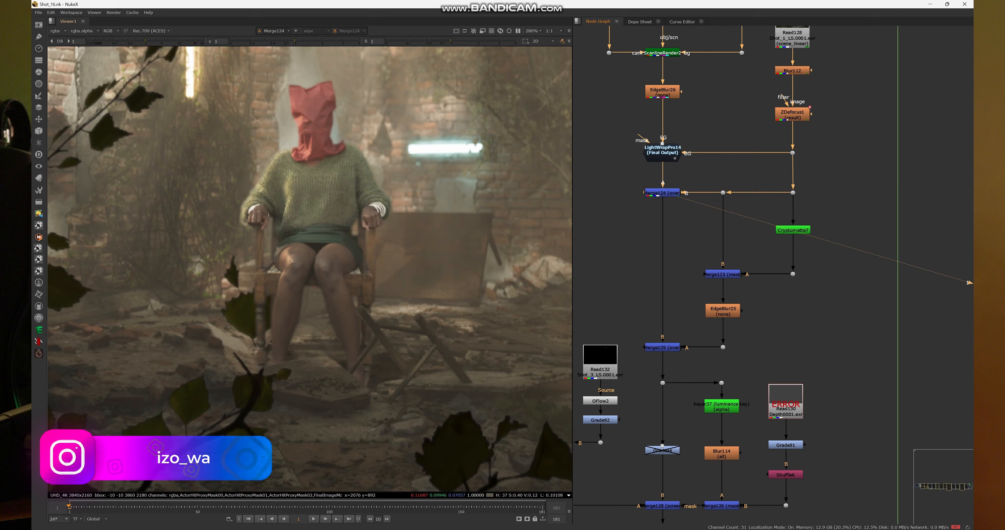
- Inspect the seated figure merged over the manor background in the Merge124 composite
scroll(367, 275, "down", 7)
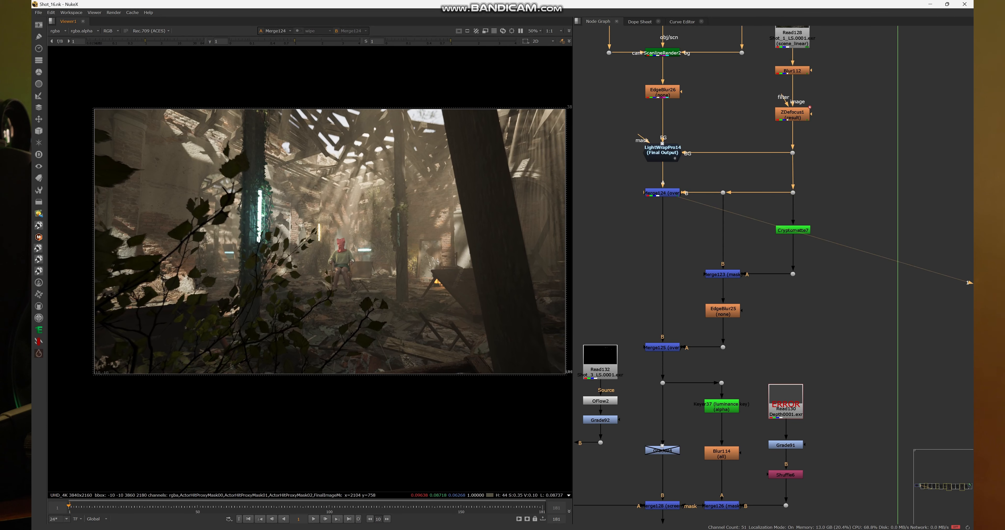
scroll(368, 274, "up", 2)
scroll(741, 195, "down", 5)
- Disable and re-enable the color correction nodes from Grade89 to Saturation20 to compare their effect on the seated figure
left_click_drag(735, 92, 731, 184)
scroll(730, 184, "up", 6)
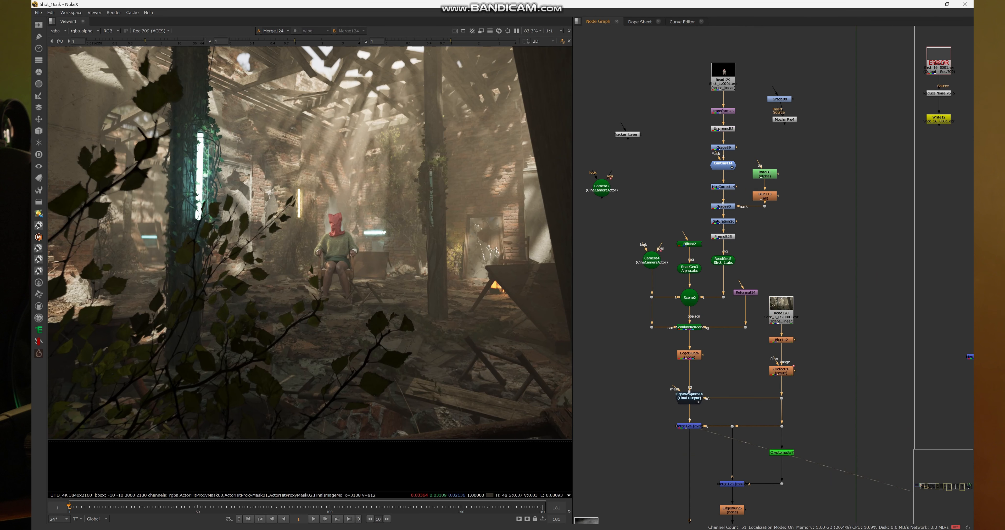
left_click_drag(676, 104, 758, 254)
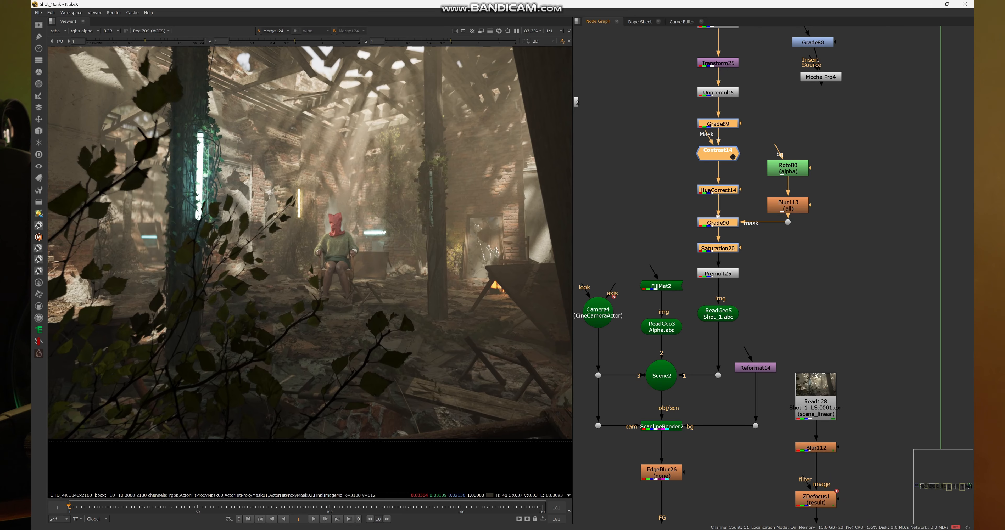
key("d")
scroll(318, 236, "up", 4)
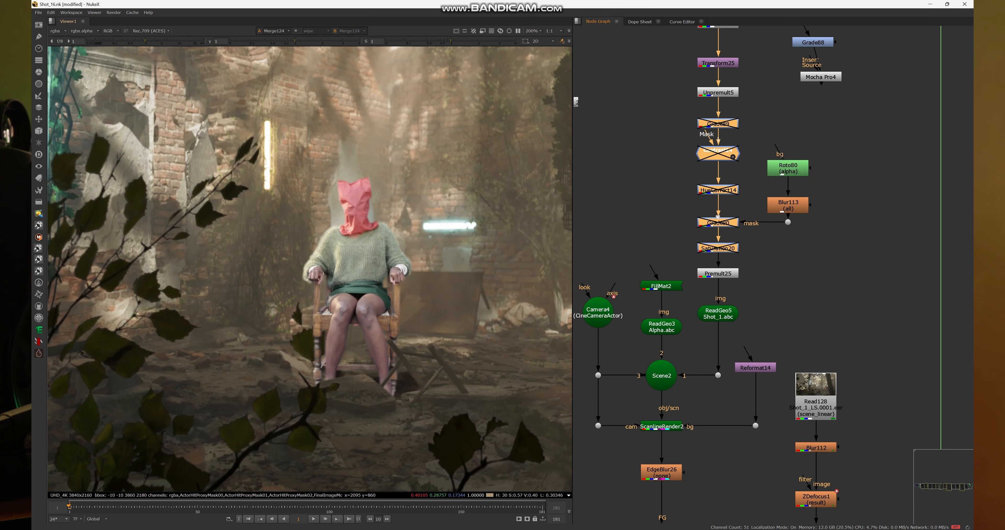
key("d")
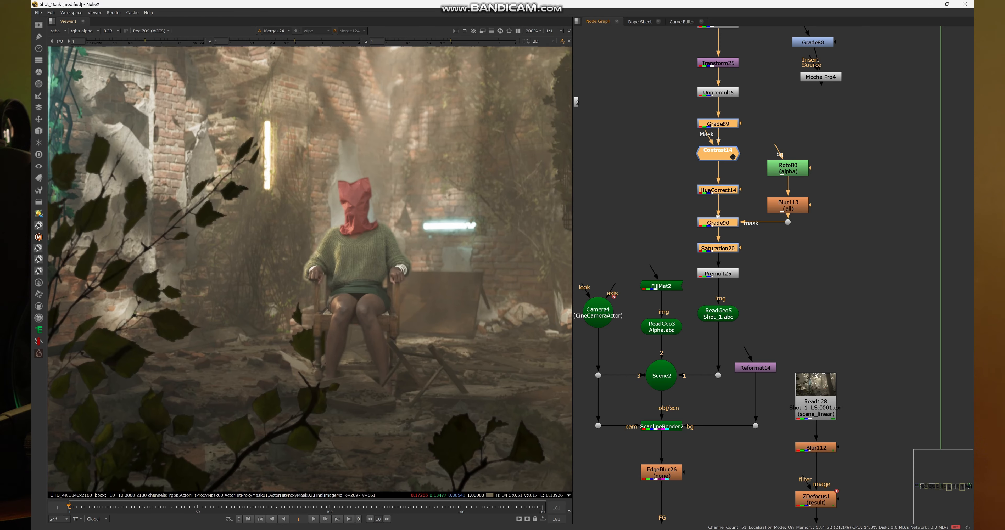
scroll(397, 298, "down", 5)
scroll(310, 260, "down", 2)
scroll(309, 260, "up", 3)
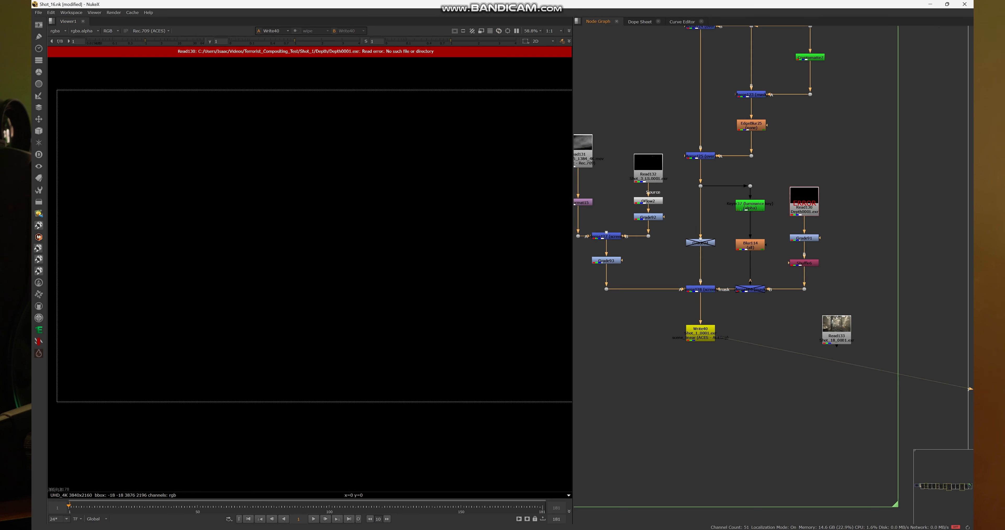
- Display the Merge125 result in the viewer and check the composite with the foreground leaves
left_click_drag(765, 234, 765, 315)
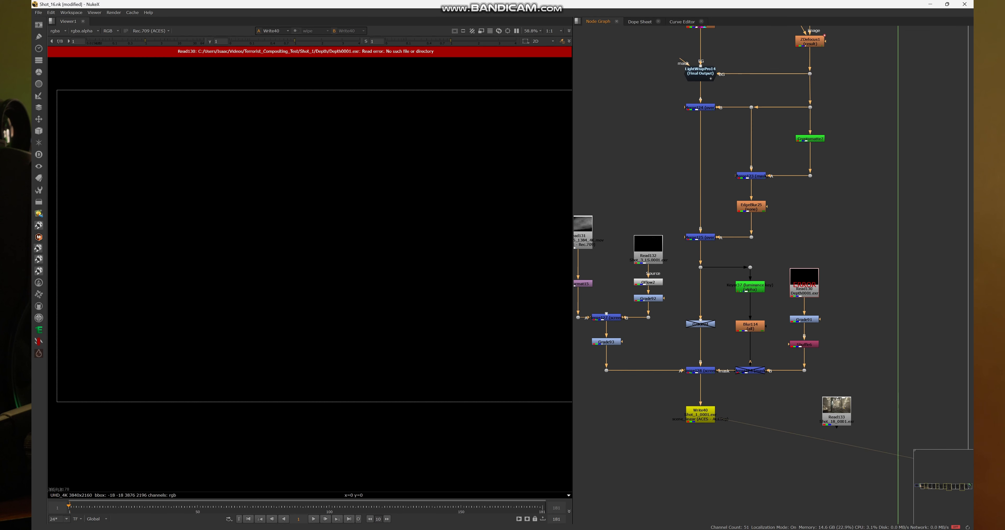
left_click_drag(679, 217, 825, 301)
key("1")
scroll(825, 301, "up", 5)
scroll(734, 253, "up", 2)
scroll(734, 253, "down", 4)
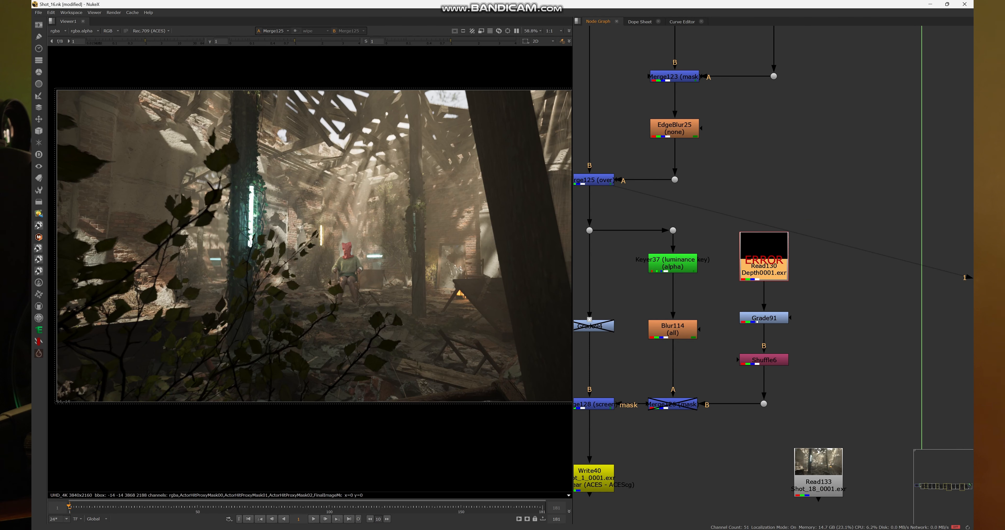
- Select the fog, luminance key and depth nodes between Merge125 and Write40 to examine that branch, and clear the selection
left_click_drag(727, 194, 837, 259)
scroll(770, 293, "down", 3)
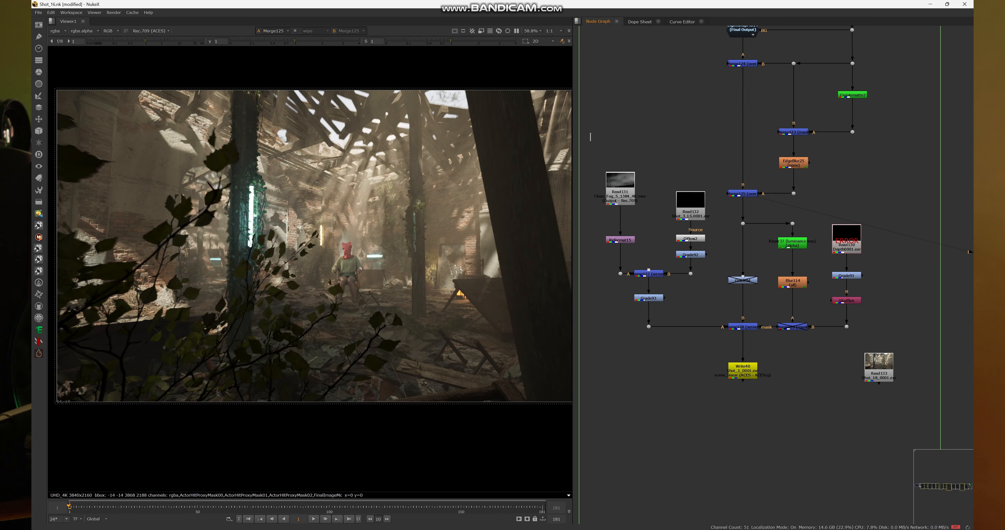
left_click_drag(590, 133, 893, 353)
left_click(895, 343)
left_click_drag(588, 142, 884, 339)
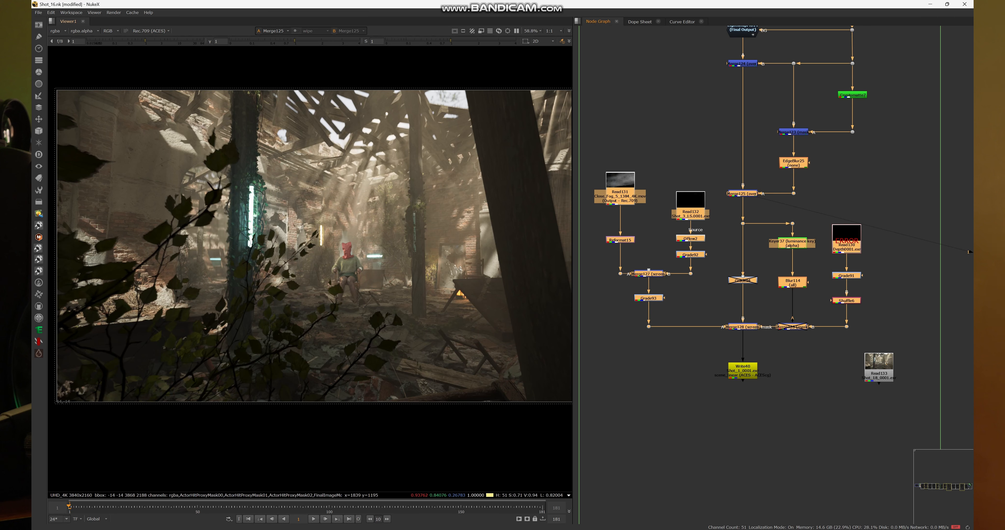
scroll(313, 240, "up", 3)
left_click(763, 367)
scroll(763, 367, "down", 4)
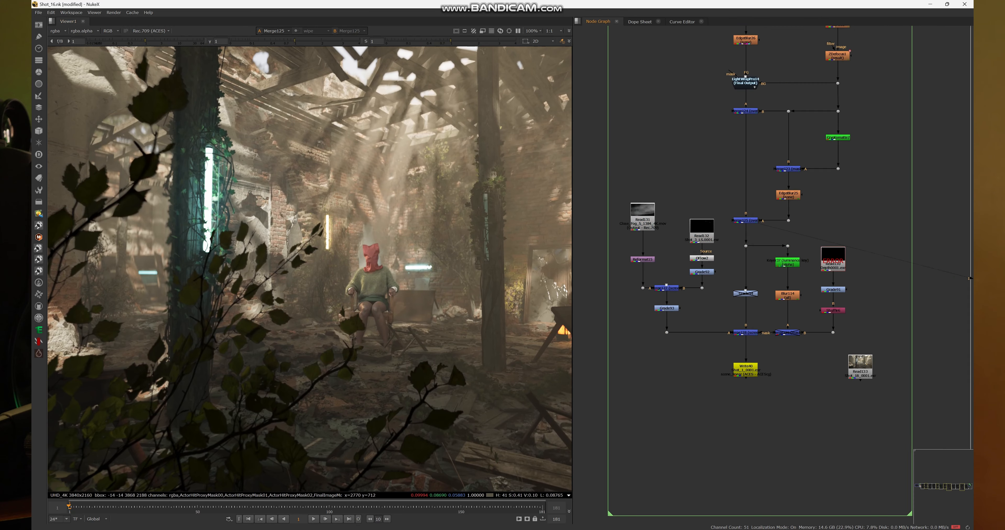
left_click_drag(763, 367, 729, 403)
scroll(729, 403, "down", 4)
scroll(743, 426, "up", 5)
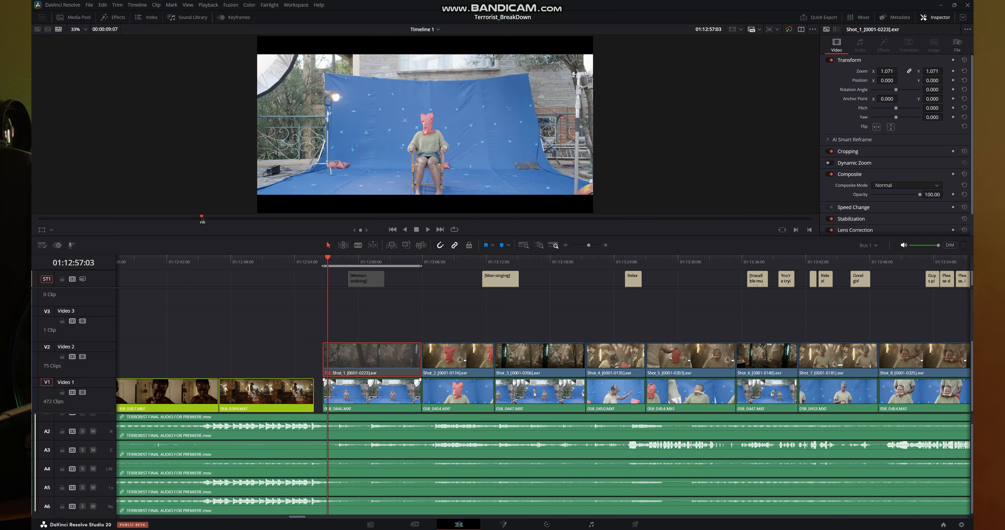
- In DaVinci Resolve, enable the Shot_1 clip on the Video 2 track and open it on the Color page
left_click(373, 395)
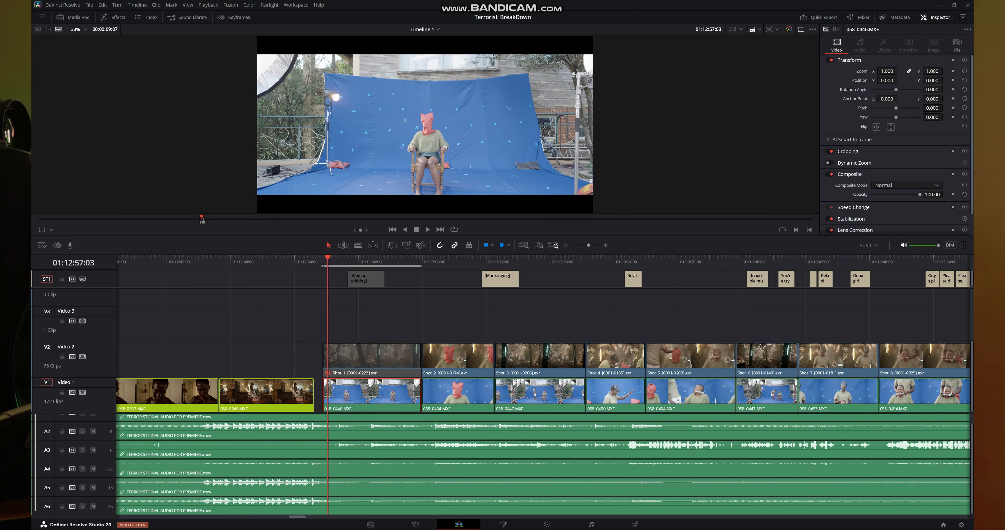
left_click(384, 361)
key("d")
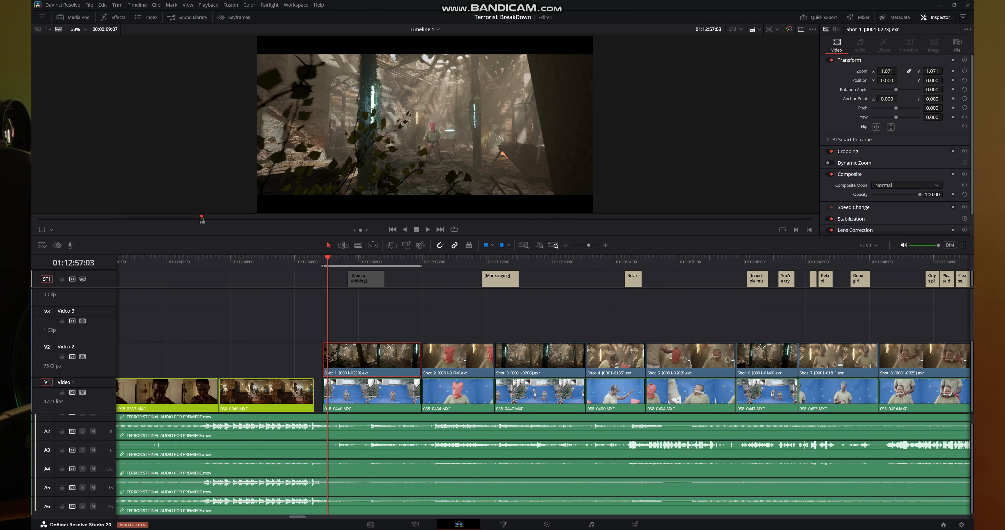
left_click(548, 524)
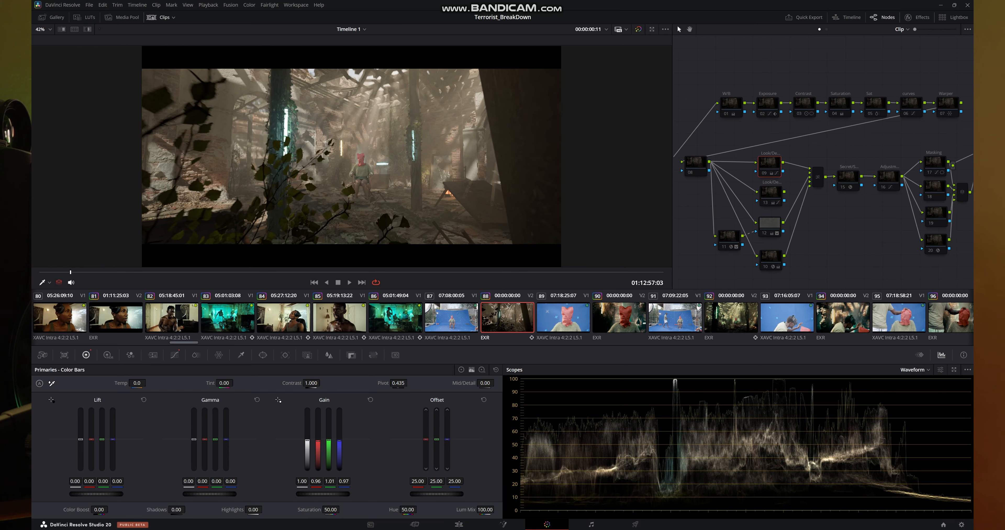
- Inspect the ungraded Shot_1 frame and open the floating Scopes window, placing it below the node graph
scroll(444, 154, "up", 4)
scroll(374, 156, "down", 3)
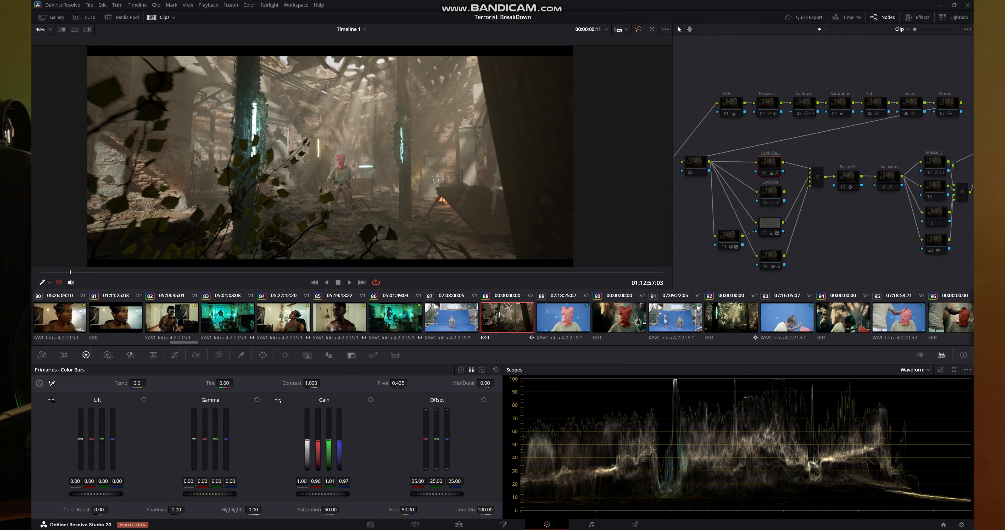
scroll(372, 156, "down", 1)
left_click_drag(359, 156, 380, 151)
scroll(384, 145, "up", 4)
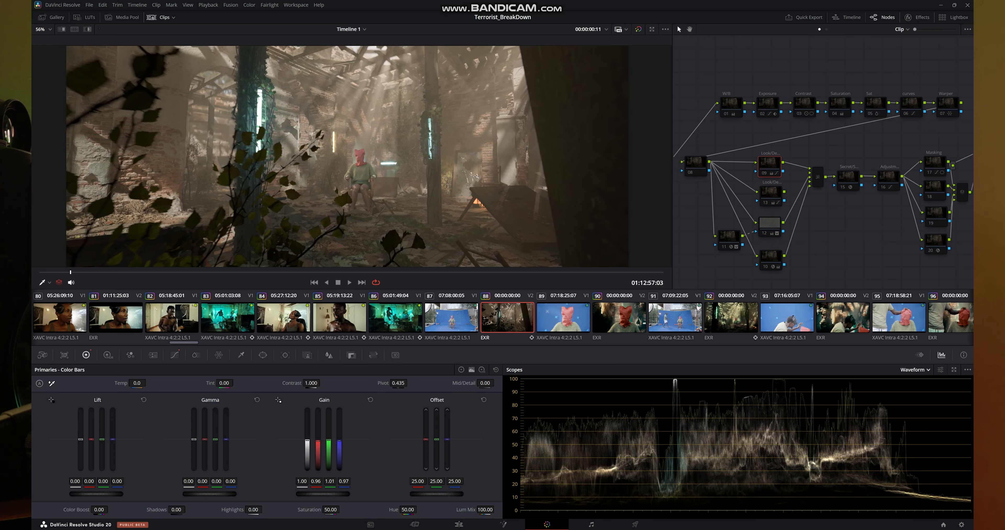
key("ctrl+shift+w")
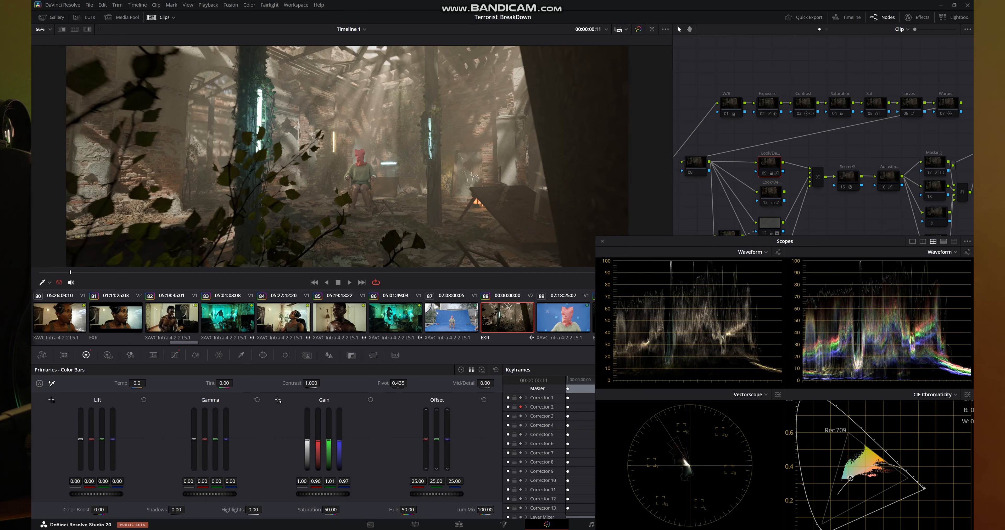
left_click_drag(663, 241, 657, 261)
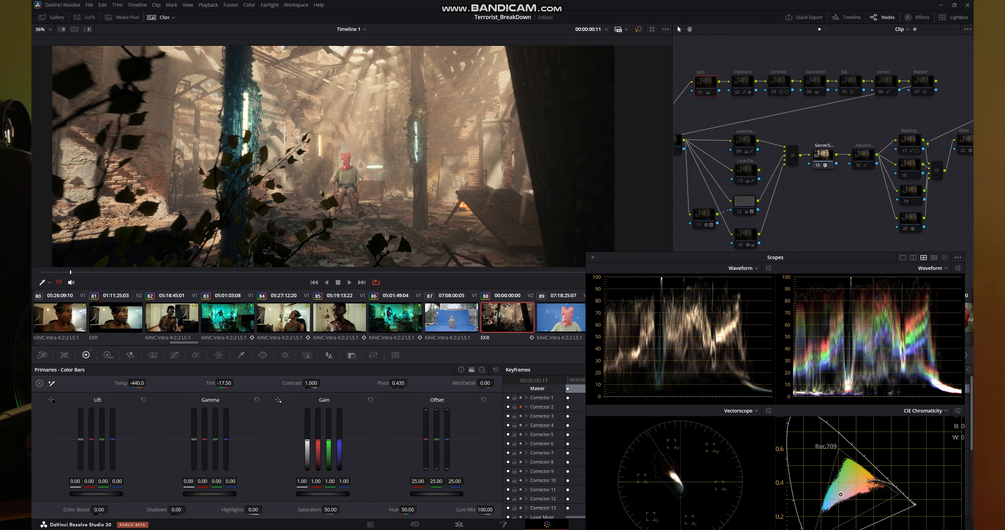
- Enable node 15 (Secret/S...) in the node graph, toggling it off and on to compare the picture
left_click_drag(806, 117, 871, 189)
double_click(822, 155)
key("ctrl+d")
key("ctrl+d")
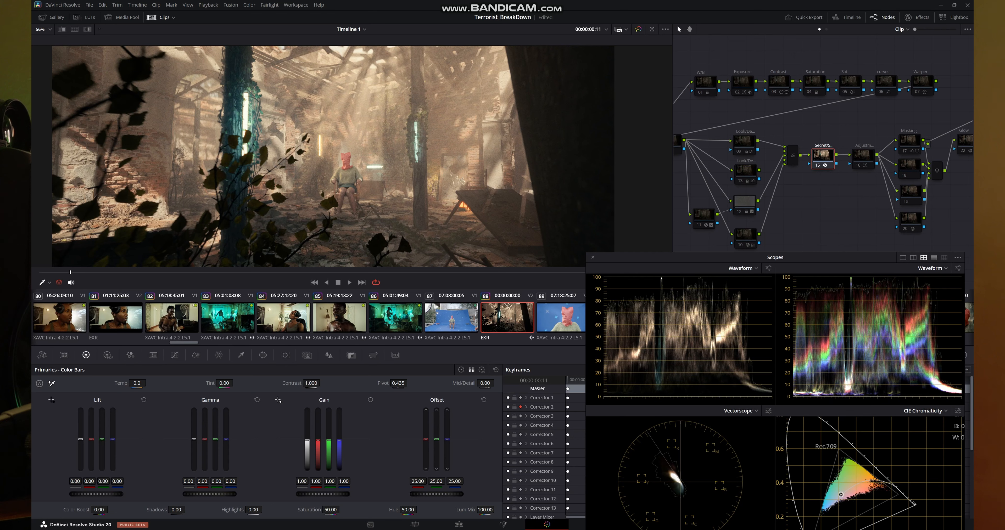
- Enable the white balance node 01 at the start of the node graph and check the picture
left_click_drag(694, 66, 728, 114)
left_click(706, 83)
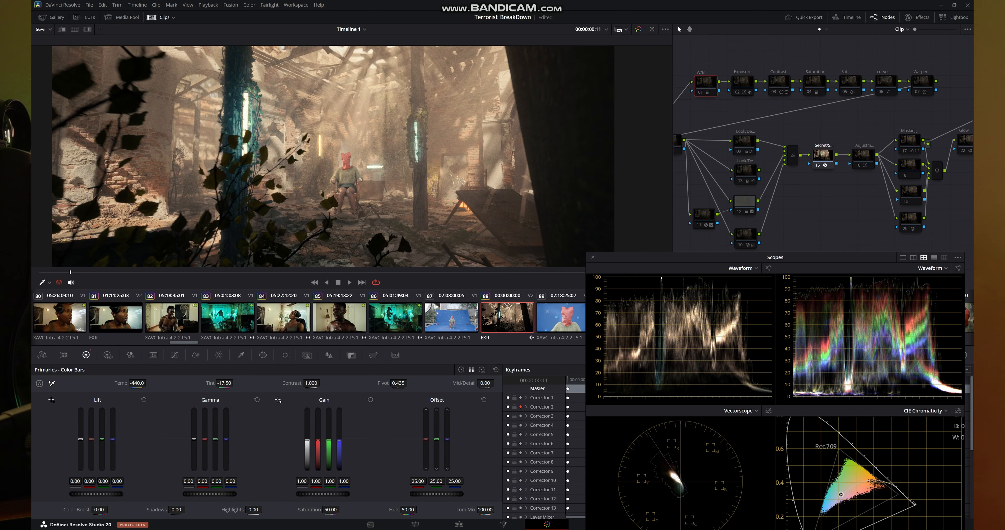
key("ctrl+d")
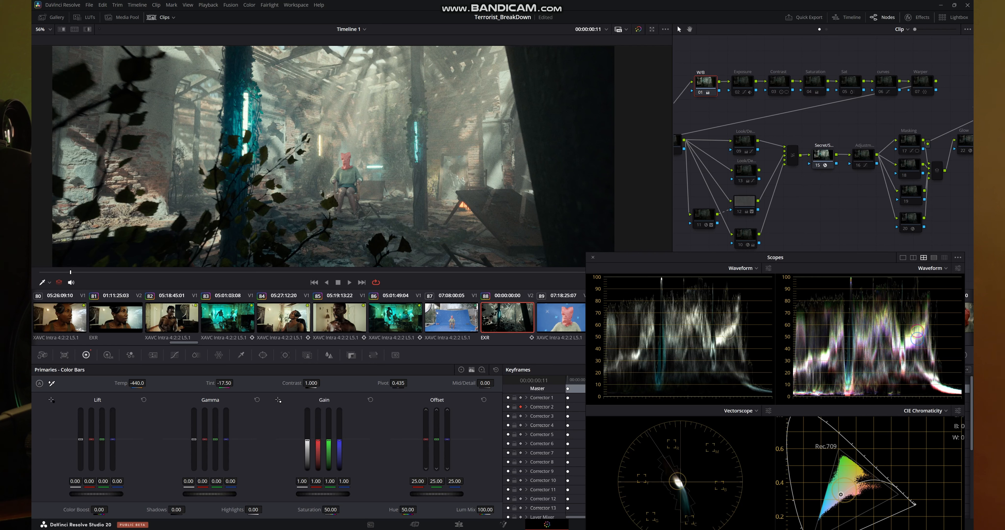
scroll(467, 146, "down", 5)
scroll(467, 147, "up", 3)
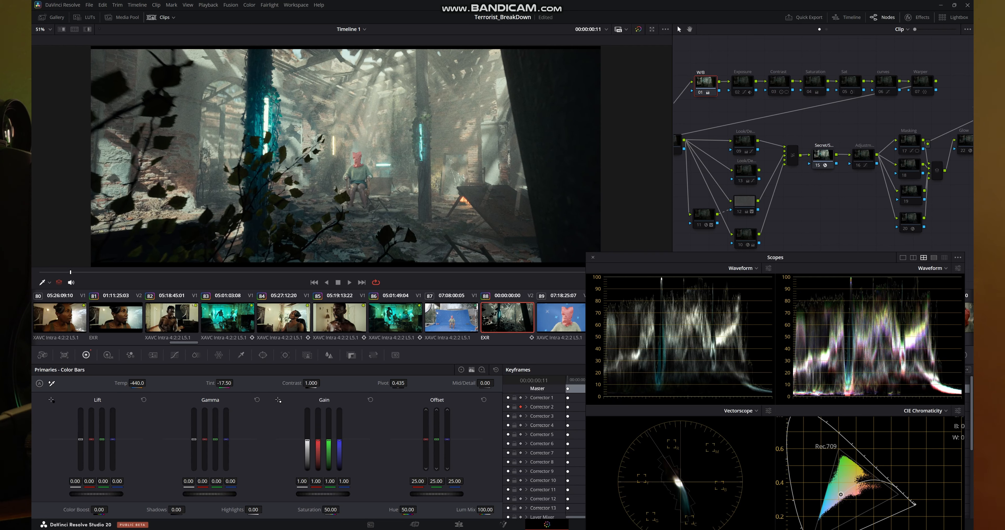
- Enable the Exposure and Contrast nodes, 02 and 03, in the upper node row
left_click(742, 82)
key("ctrl+d")
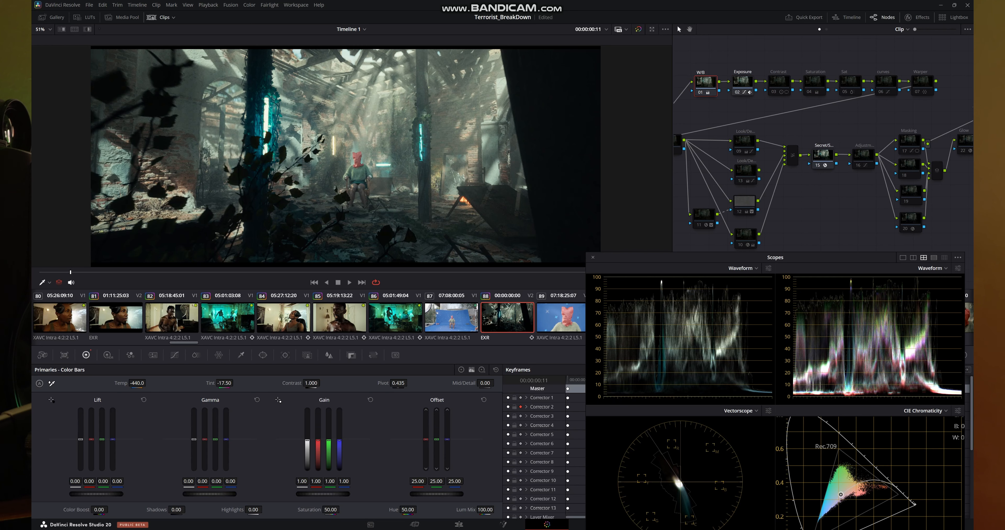
left_click(779, 82)
key("ctrl+d")
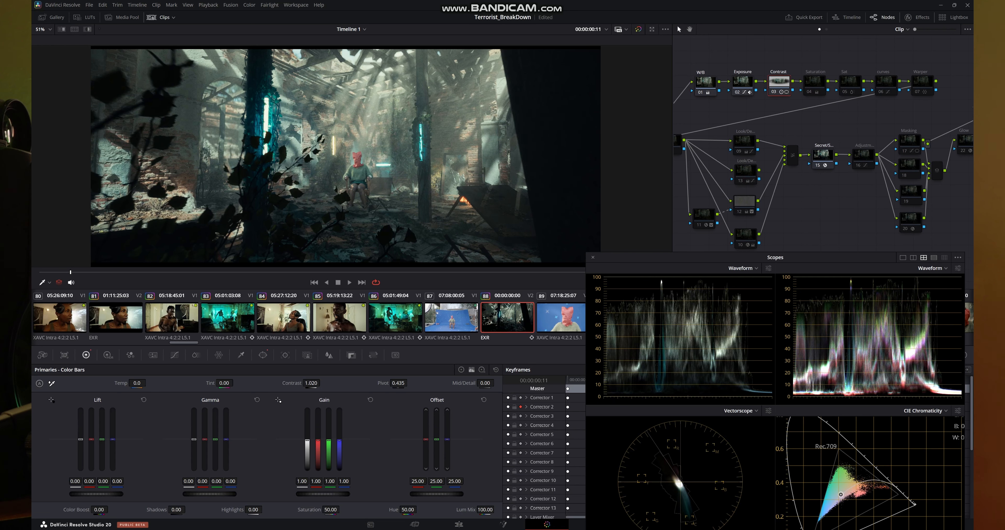
- Enable the Saturation and Sat nodes, 04 and 05, and inspect the graded frame
left_click(814, 82)
key("ctrl+d")
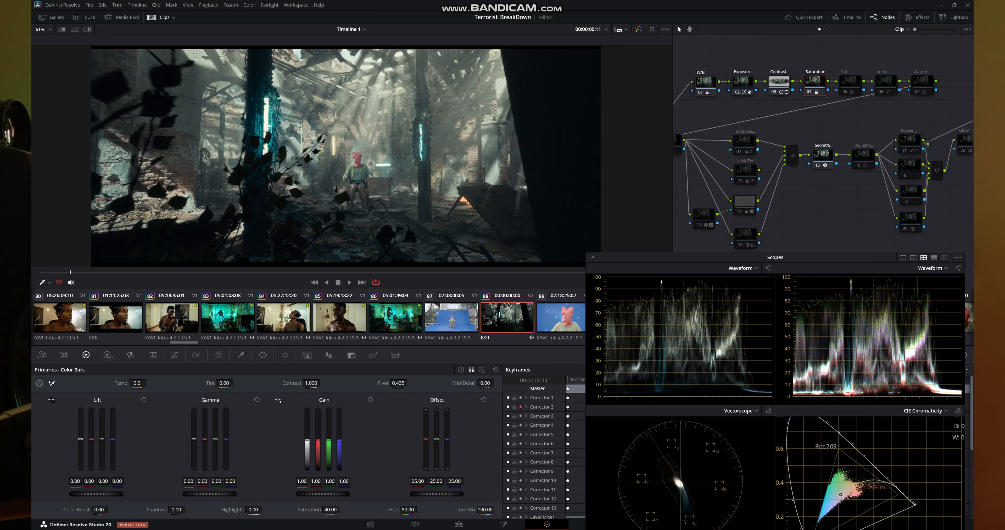
left_click(850, 81)
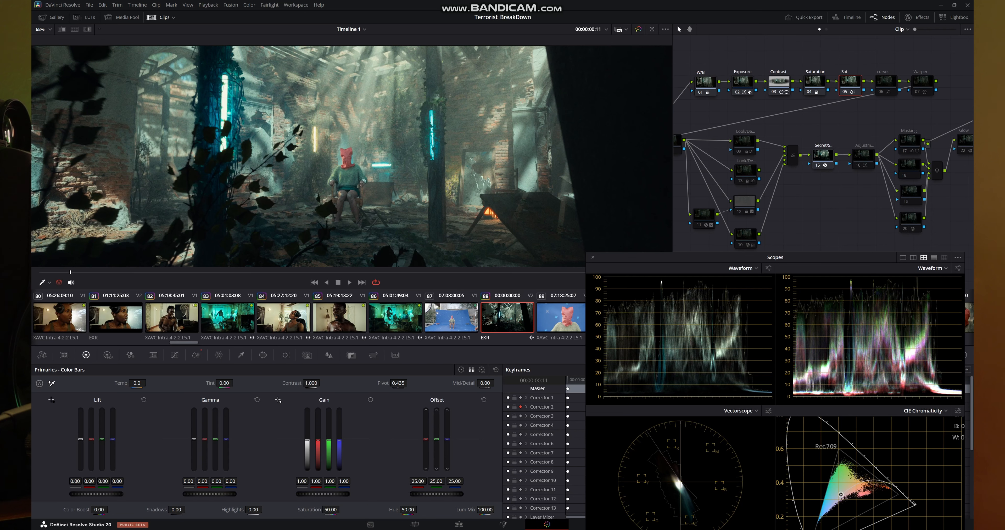
scroll(311, 142, "down", 3)
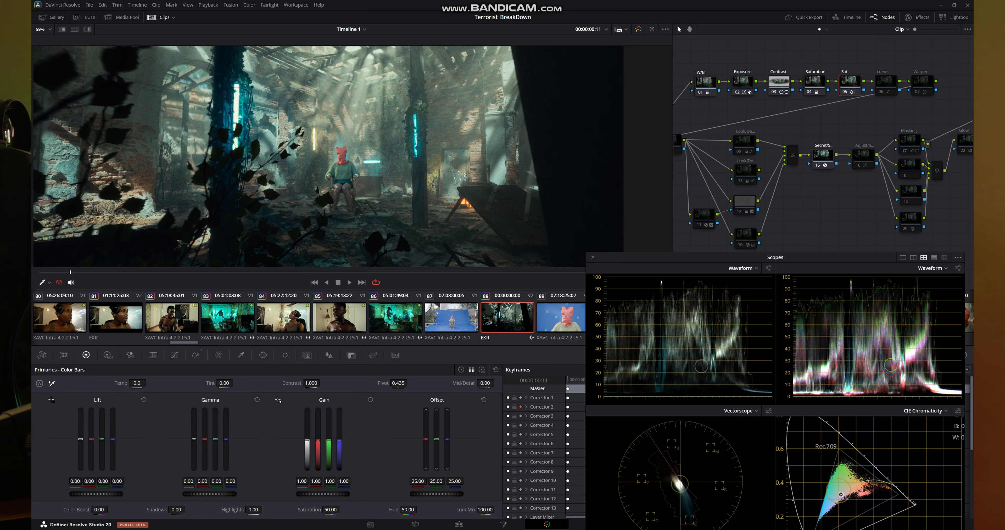
- Show the ColorSlice palette, enable the curves node 06 in the upper node row, and inspect the graded frame
left_click(197, 356)
left_click(881, 92)
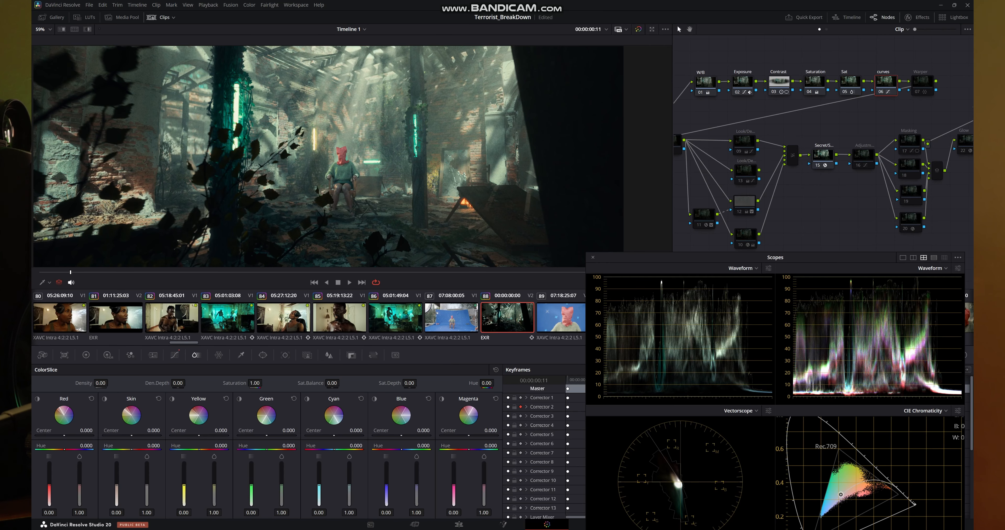
scroll(268, 178, "up", 4)
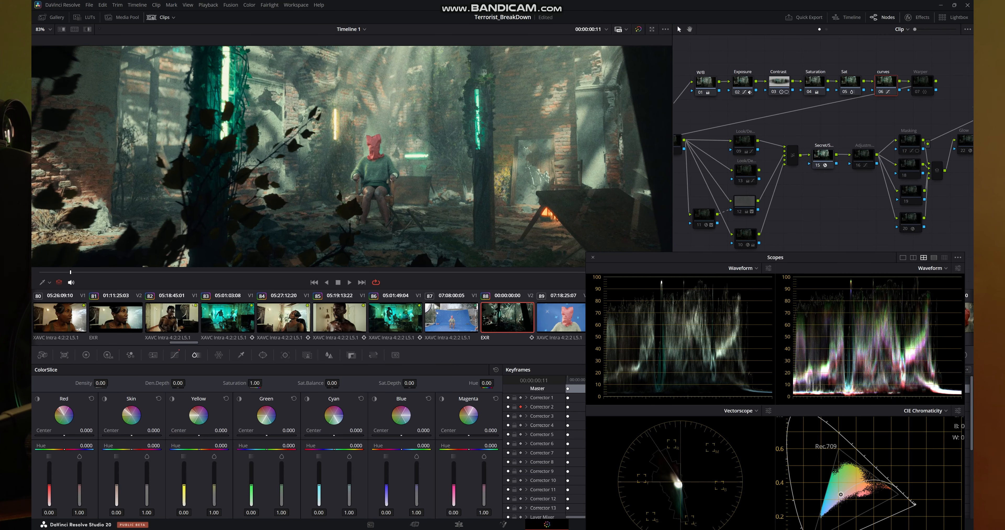
scroll(270, 132, "down", 5)
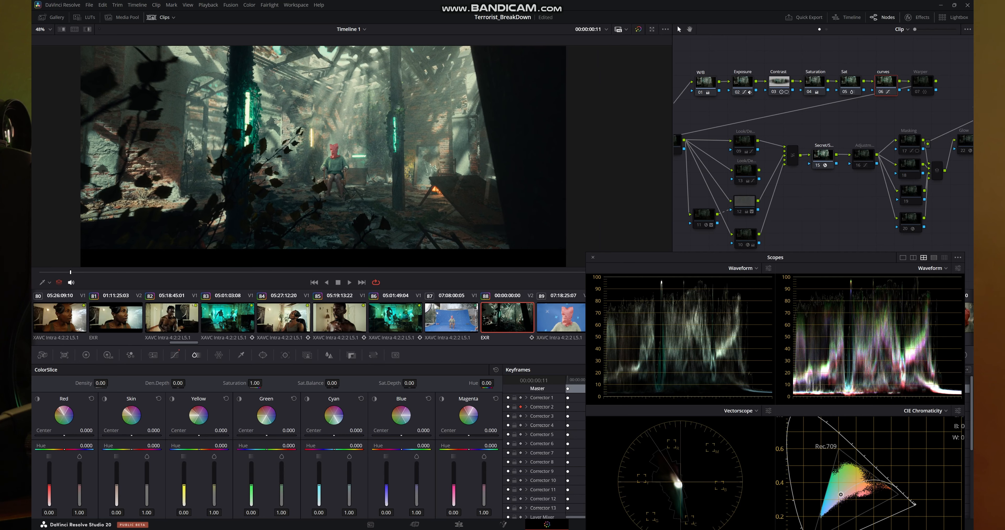
left_click_drag(270, 133, 275, 139)
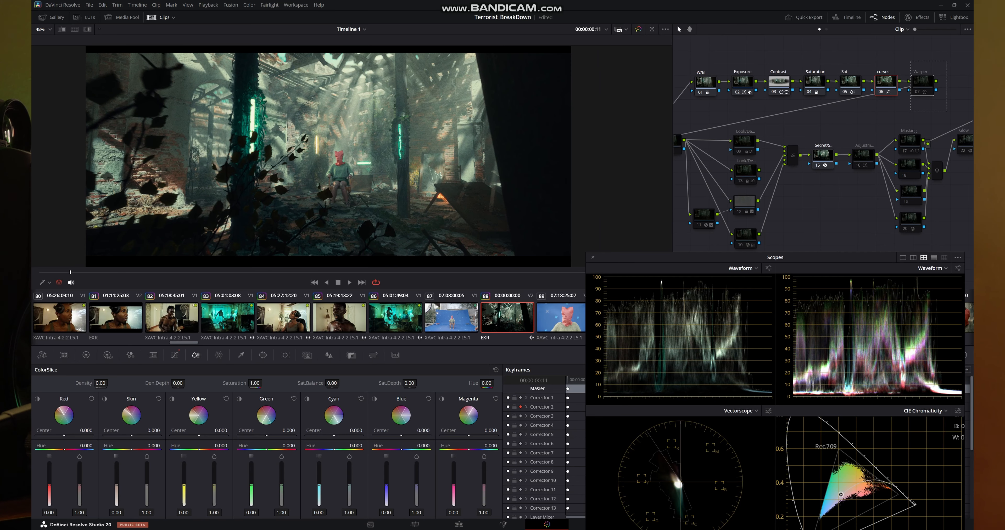
- Enable the Warper node 07, toggling it off and on to compare the brick wall and mirror area up close
left_click(923, 82)
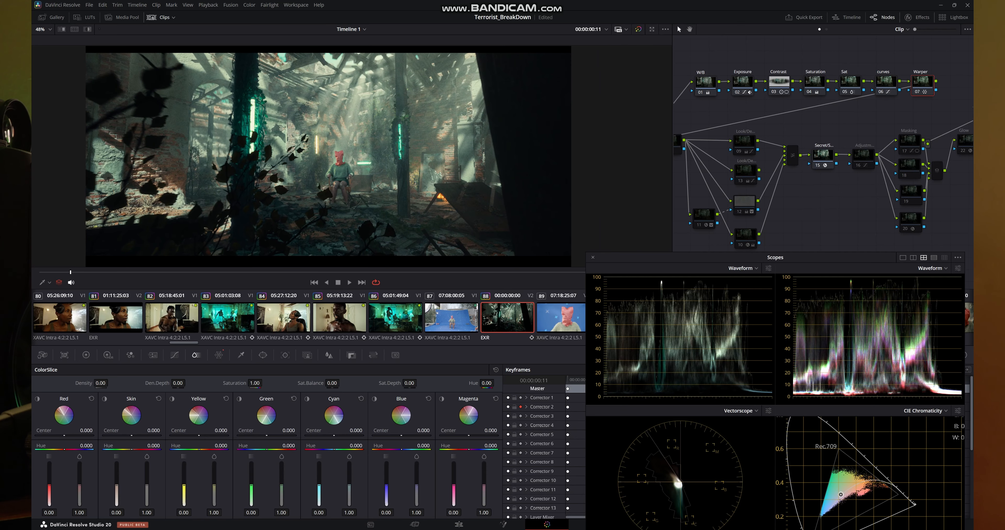
scroll(429, 153, "up", 5)
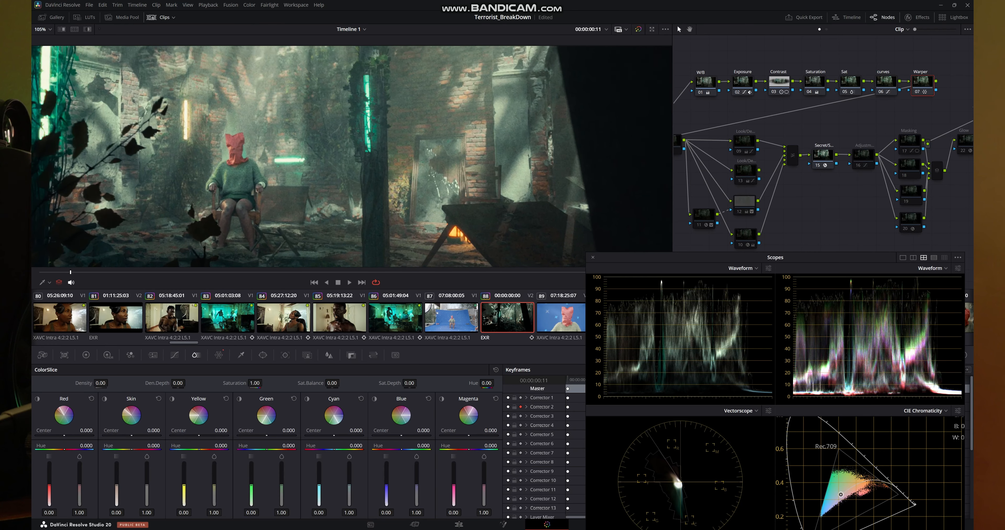
scroll(400, 167, "up", 5)
key("ctrl+d")
key("ctrl+d")
key("ctrl+d")
key("ctrl+d")
key("ctrl+d")
key("ctrl+d")
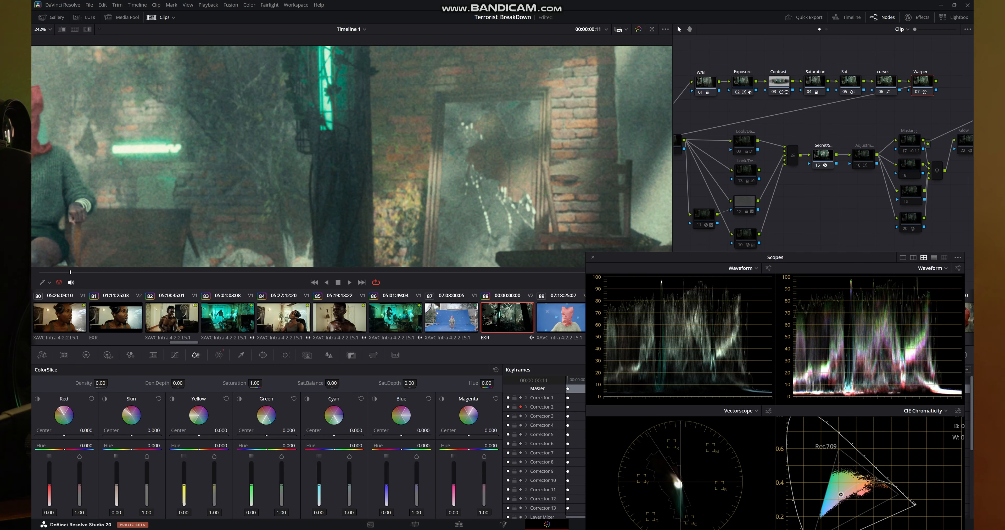
key("ctrl+d")
key("ctrl+d")
key("ctrl+d")
key("ctrl+d")
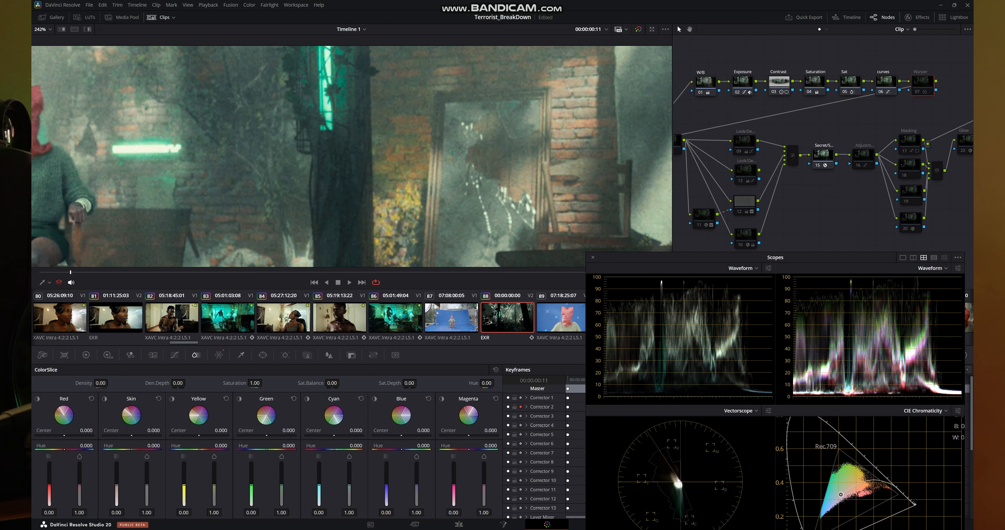
- Enable node 08 ahead of the parallel look nodes and check the whole frame
left_click_drag(781, 115, 839, 100)
left_click(729, 129)
key("ctrl+d")
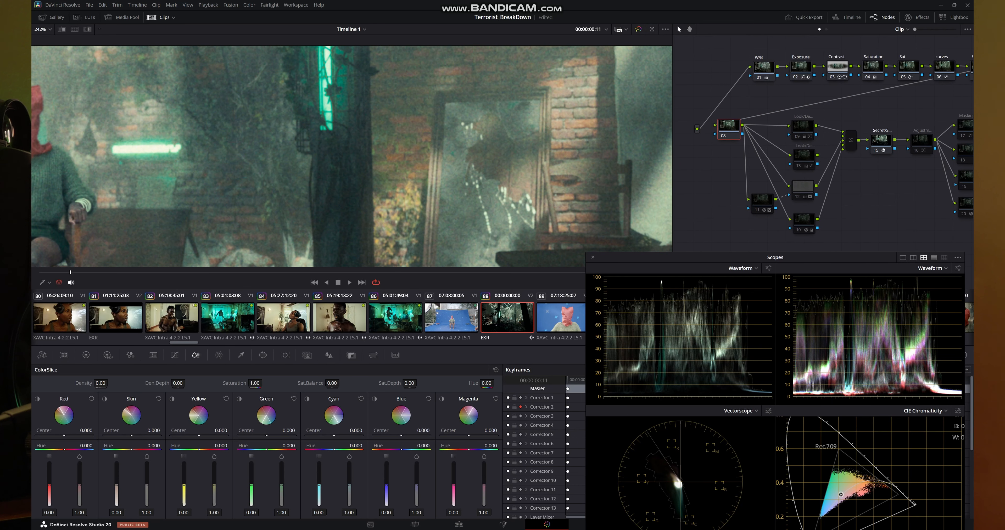
scroll(392, 181, "down", 8)
scroll(392, 181, "down", 8)
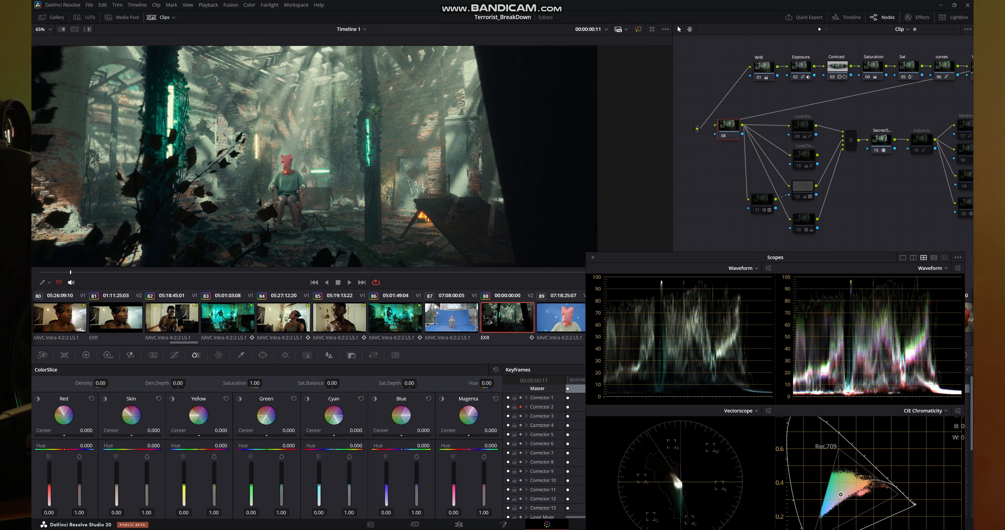
scroll(375, 164, "up", 1)
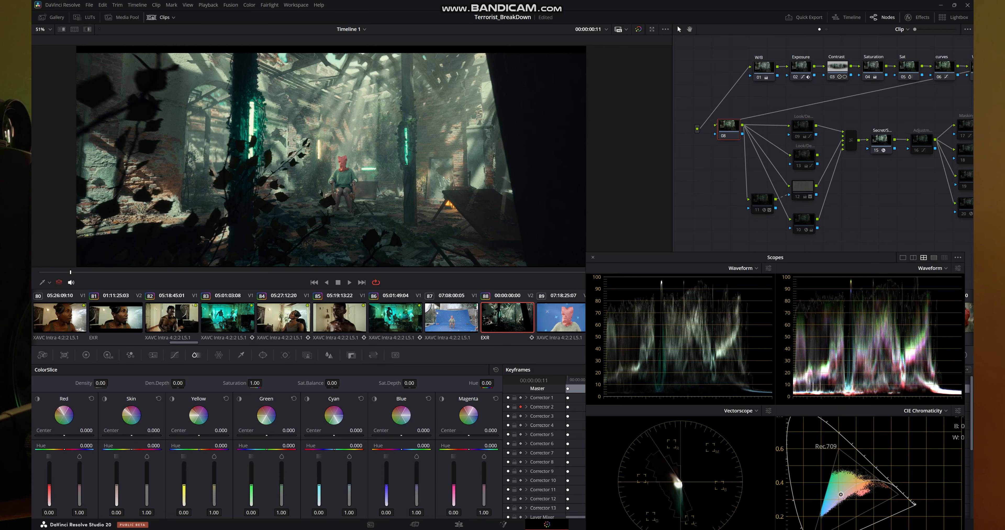
- Enable the parallel look nodes 09 to 13 together and inspect the resulting look on the frame
left_click_drag(857, 228, 743, 104)
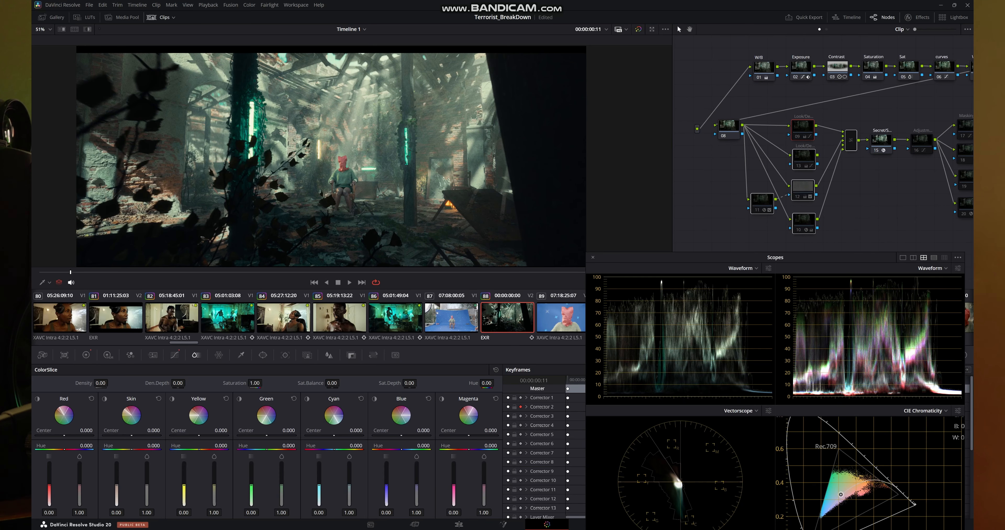
key("ctrl+d")
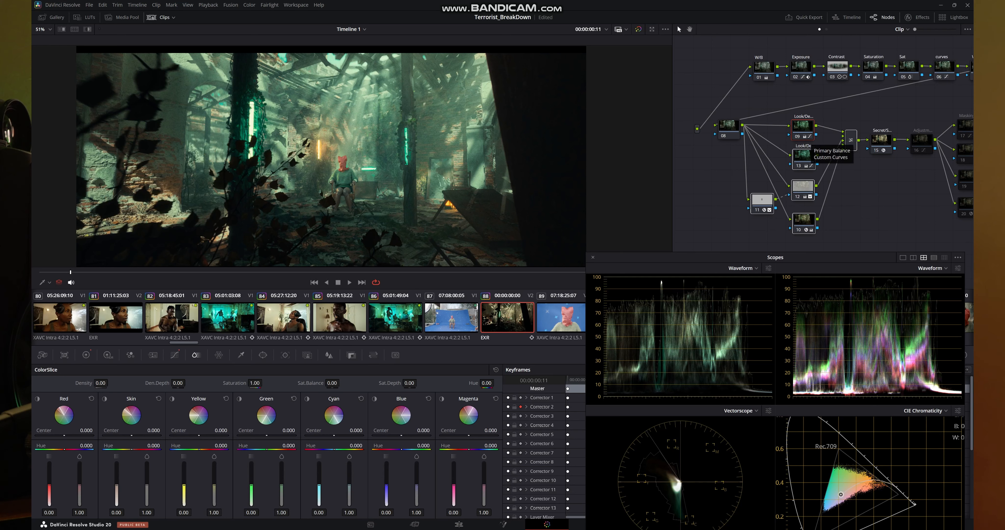
left_click(806, 137)
scroll(308, 199, "up", 5)
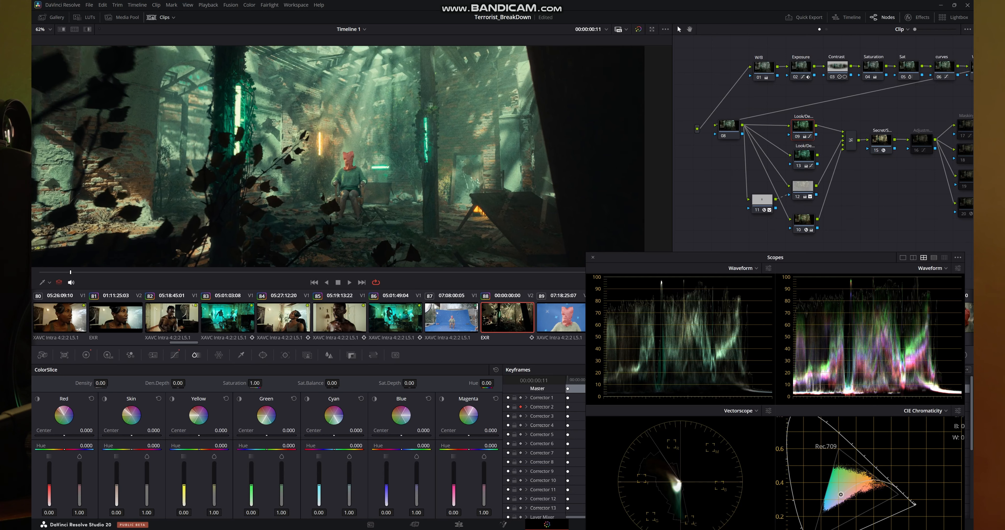
left_click_drag(351, 207, 365, 194)
scroll(365, 194, "down", 7)
scroll(353, 156, "up", 2)
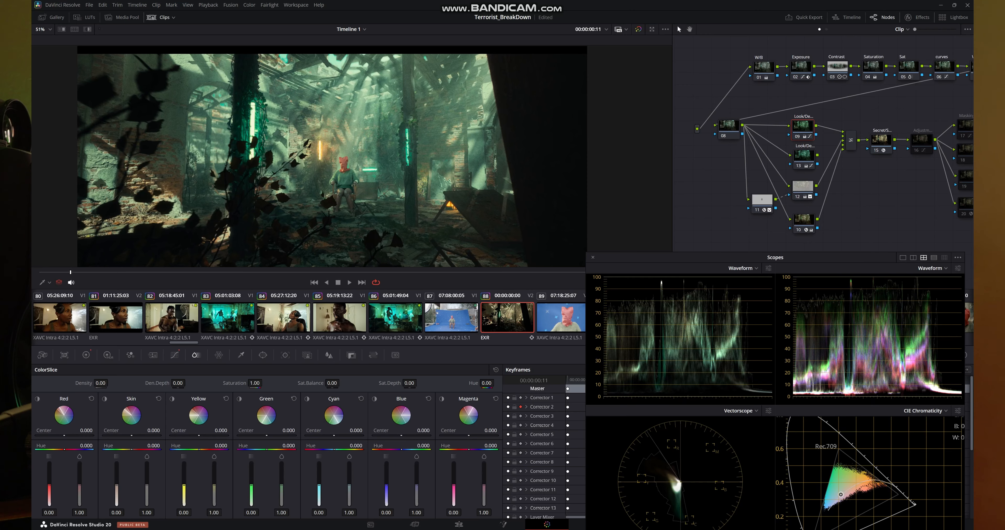
- Enable the adjustment node 16 that follows the Secret/S... node 15
left_click_drag(878, 168, 763, 145)
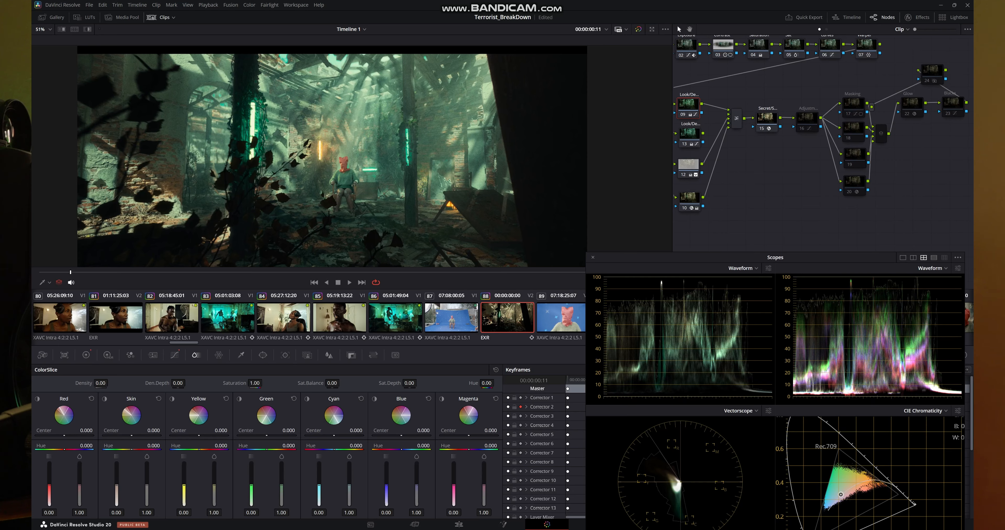
left_click(767, 119)
left_click_drag(800, 152, 827, 158)
left_click(801, 119)
key("ctrl+d")
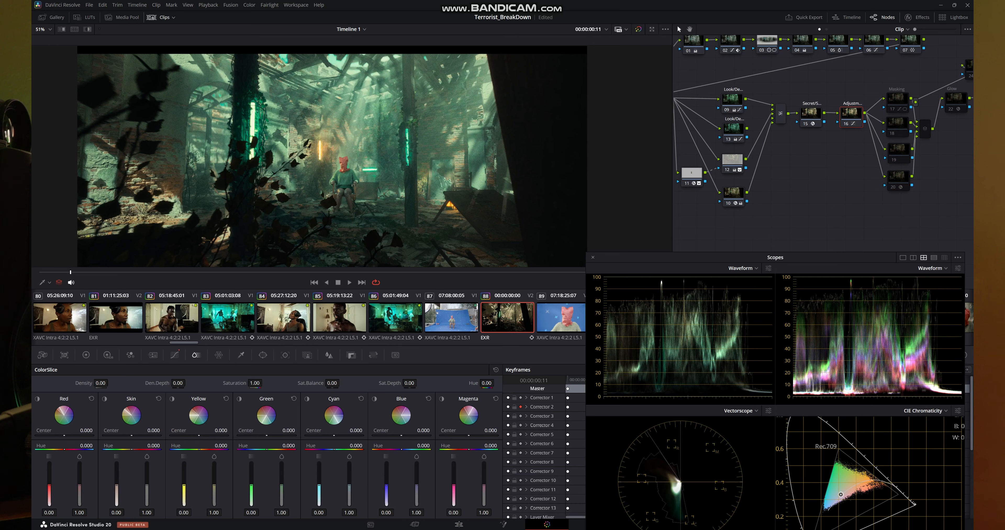
- Enable the Masking node 17 and parallel nodes 18 to 20 together, toggling them off and on to compare
left_click_drag(850, 164, 787, 174)
left_click_drag(811, 82, 831, 135)
left_click(870, 221)
left_click(834, 110)
key("ctrl+d")
- Enable the Glow node 22, toggling it off and on to compare the neon lights up close and in the full frame
key("ctrl+d")
key("ctrl+d")
left_click_drag(895, 118, 883, 120)
left_click(883, 120)
key("ctrl+d")
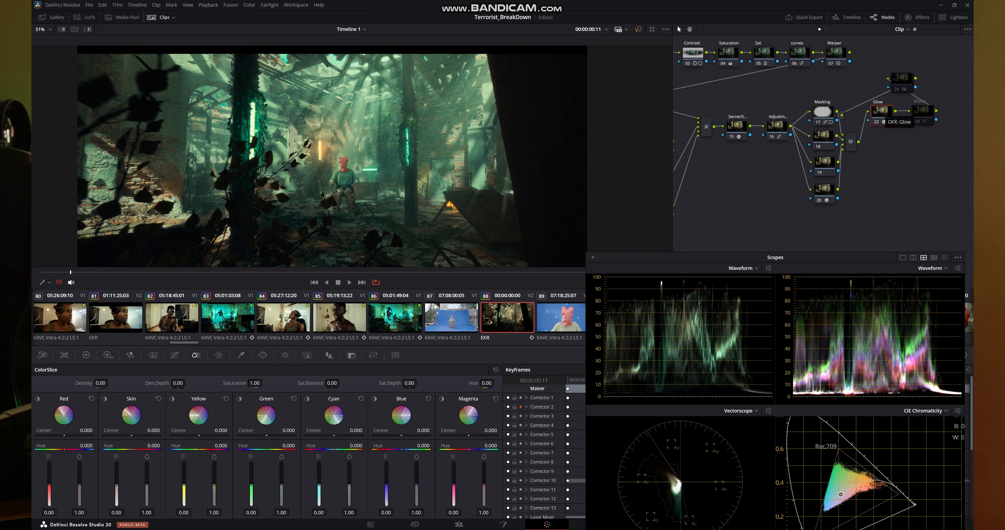
key("ctrl+d")
key("ctrl+d")
scroll(336, 116, "up", 5)
key("ctrl+d")
key("ctrl+d")
scroll(320, 209, "up", 3)
scroll(320, 210, "down", 5)
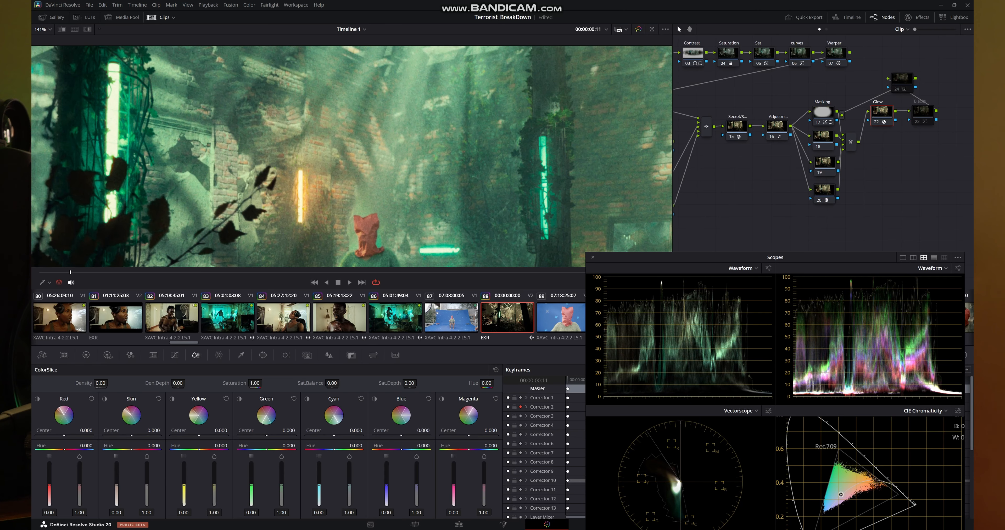
scroll(317, 161, "down", 6)
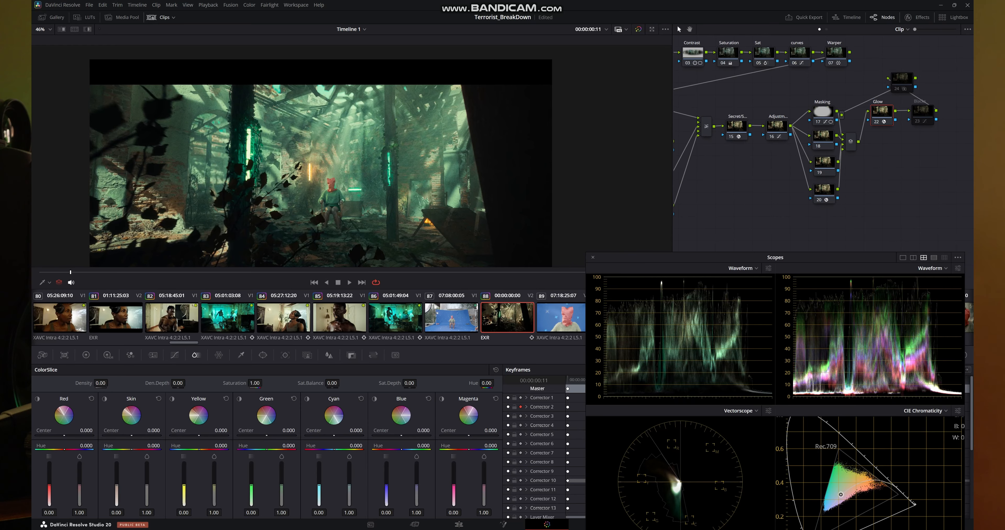
- Move node 24 beyond the Blacks node 23, enable both nodes, and inspect the finished grade up close and full frame
left_click_drag(902, 82, 904, 81)
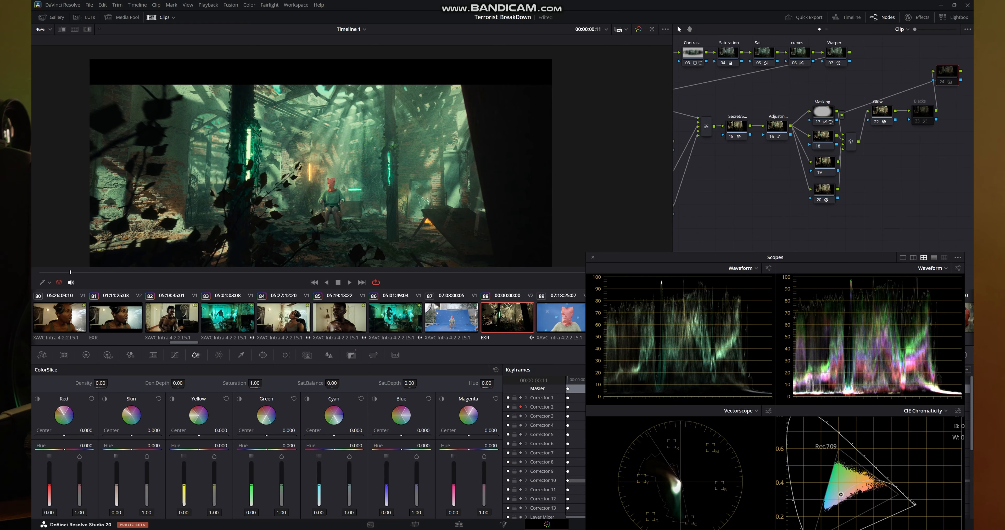
scroll(283, 175, "up", 10)
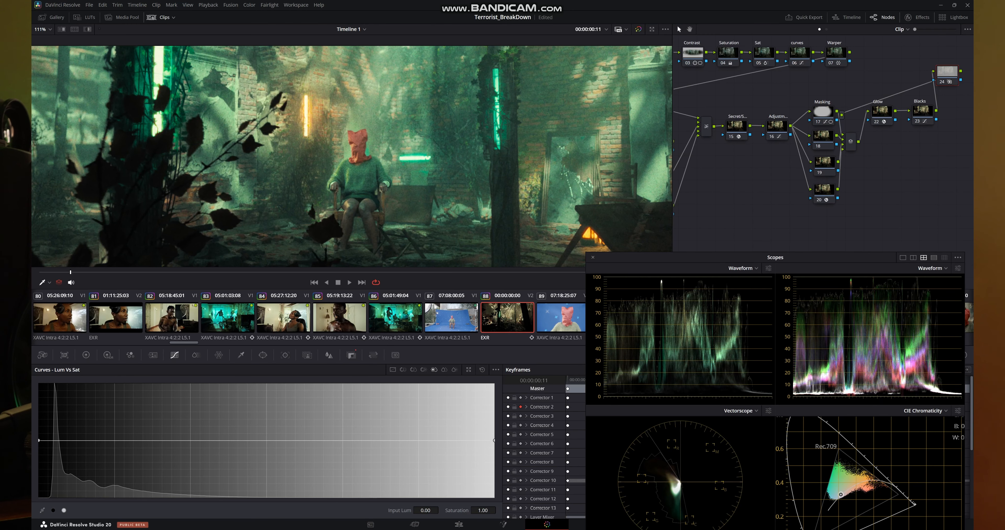
scroll(278, 195, "down", 4)
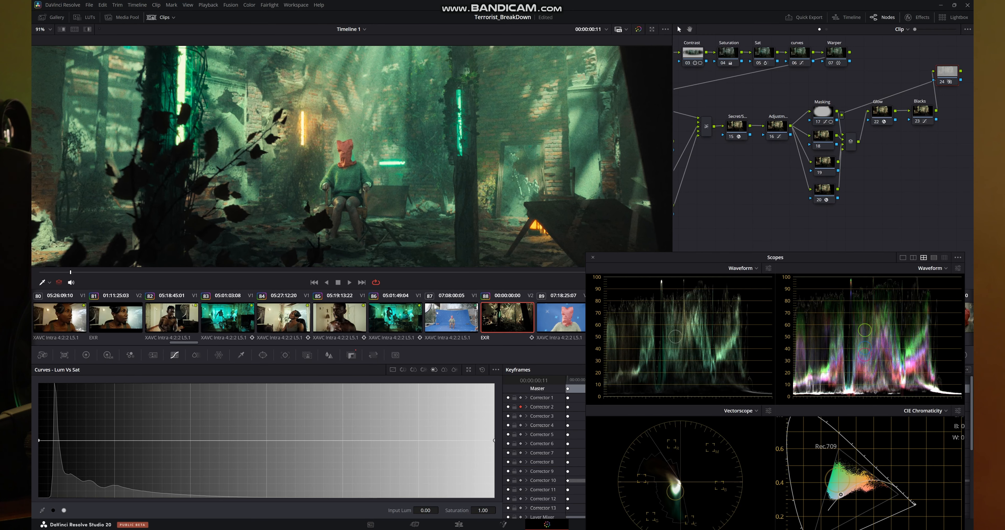
left_click_drag(239, 195, 307, 190)
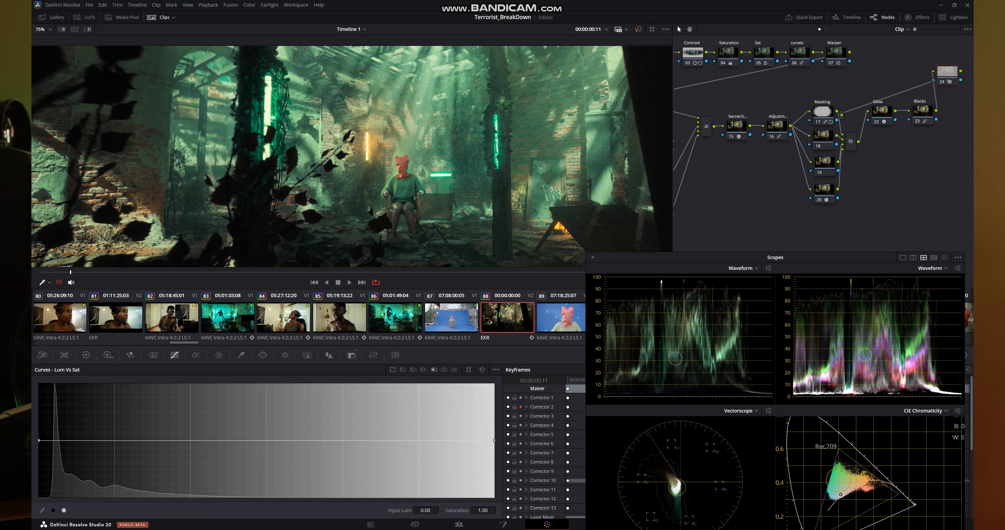
scroll(357, 175, "up", 2)
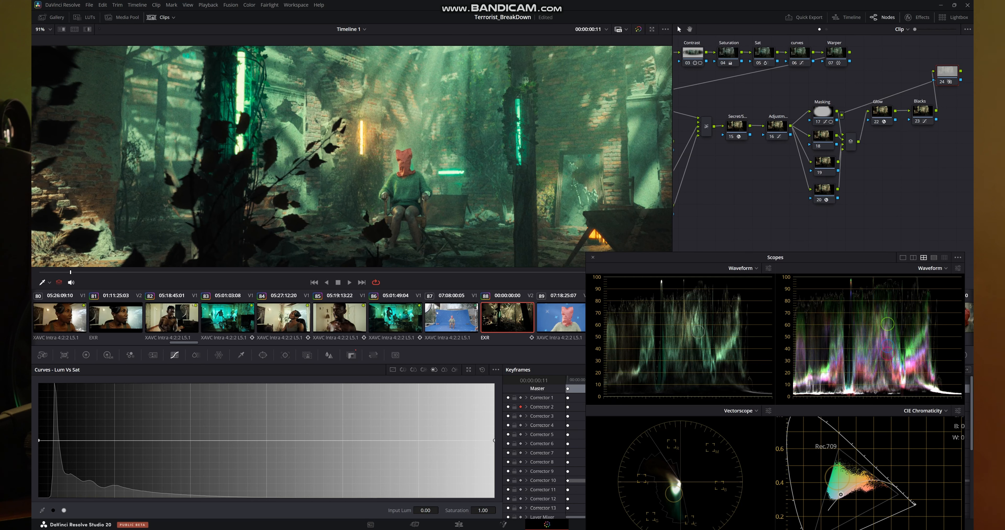
scroll(823, 144, "down", 1)
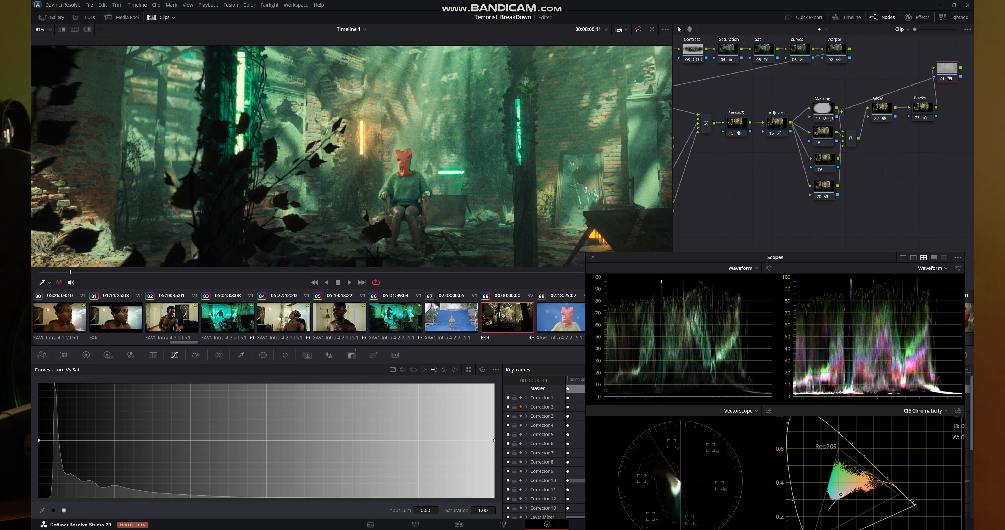
scroll(366, 151, "down", 6)
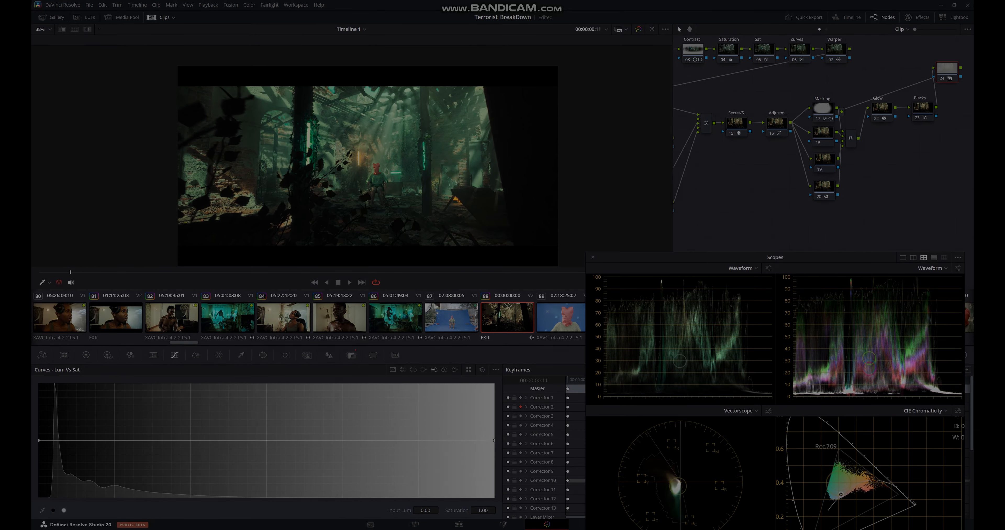
scroll(366, 151, "up", 4)
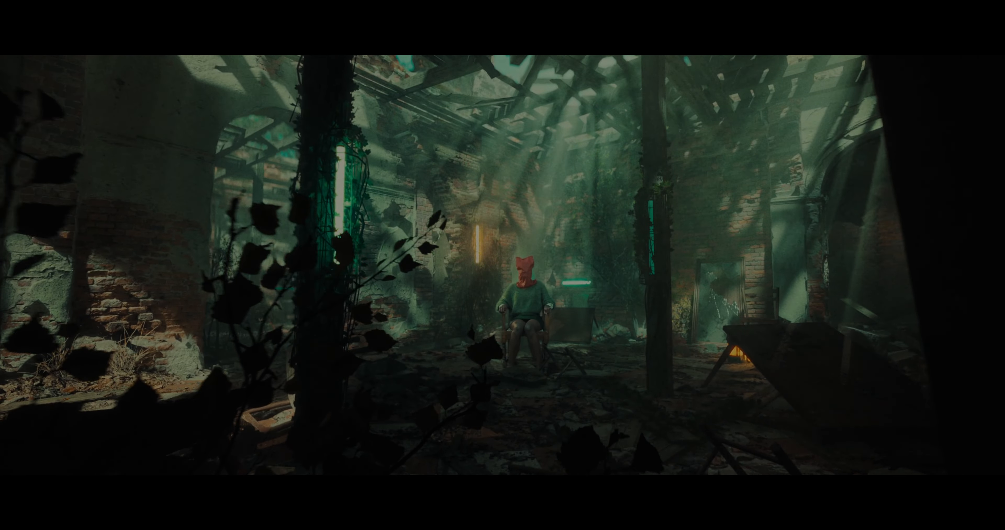